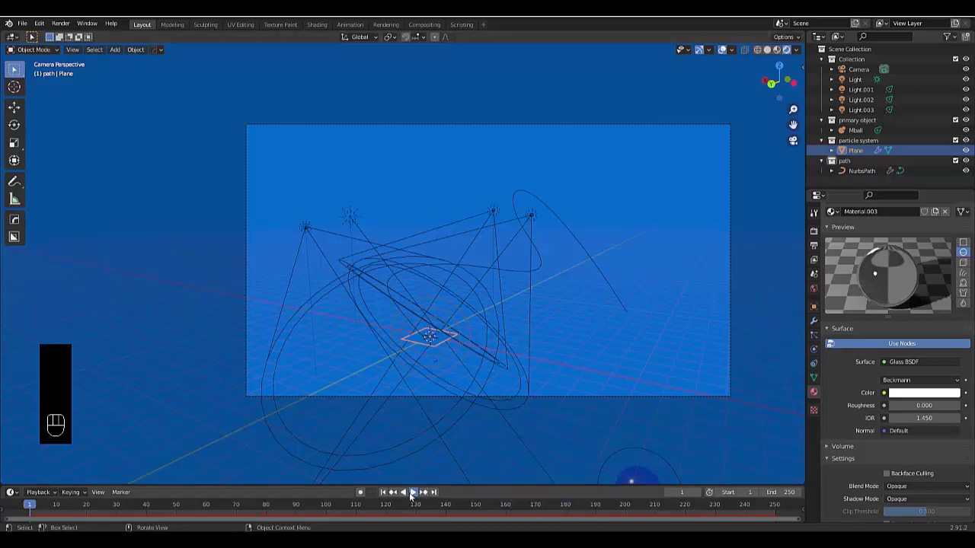
Play the finished blue metaball particle animation preview, then stop it
{"action": "left_click", "coordinate": [411, 492]}
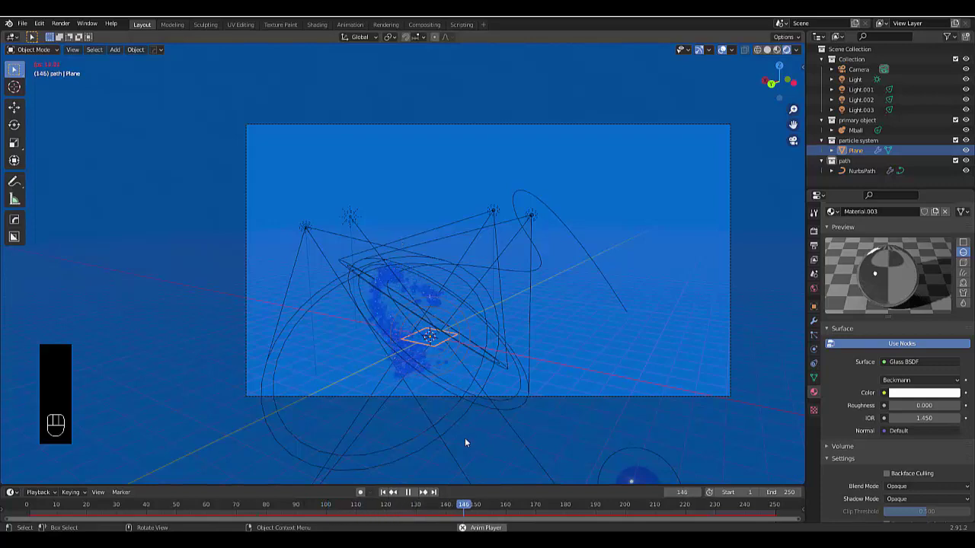
{"action": "left_click", "coordinate": [409, 493]}
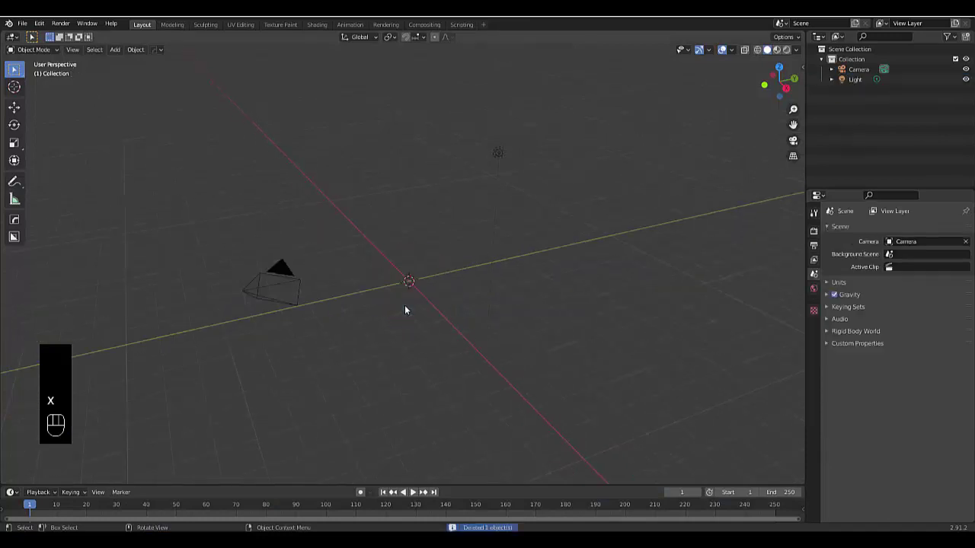
Switch to front view and add a metaball Ball at the origin
{"action": "key", "text": "KP_1"}
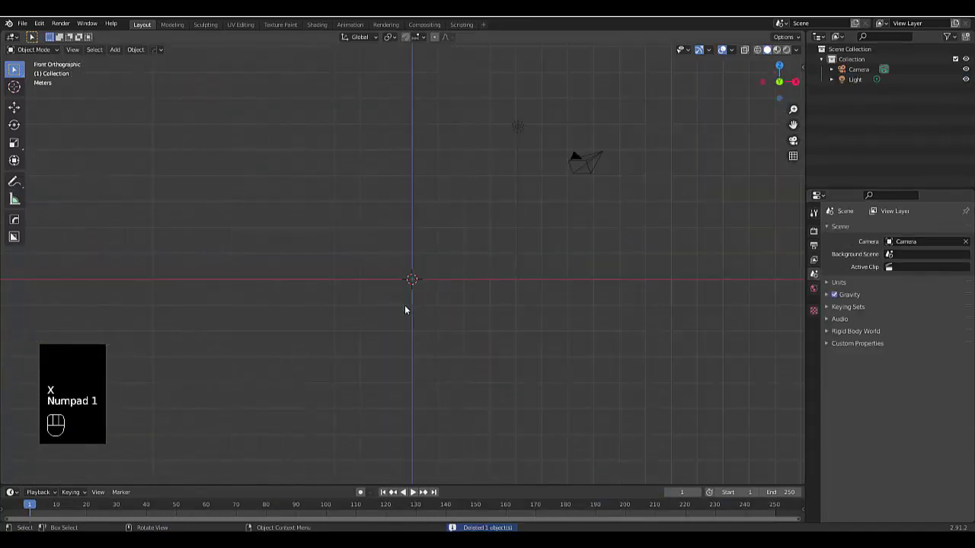
{"action": "scroll", "coordinate": [413, 297], "scroll_direction": "up", "scroll_amount": 2}
{"action": "key", "text": "shift+a"}
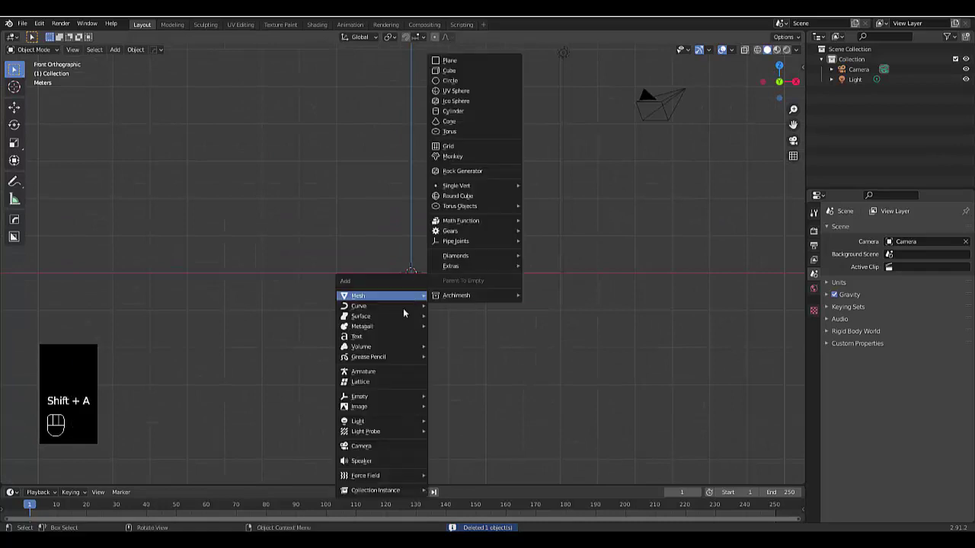
{"action": "mouse_move", "coordinate": [390, 328]}
{"action": "left_click", "coordinate": [440, 329]}
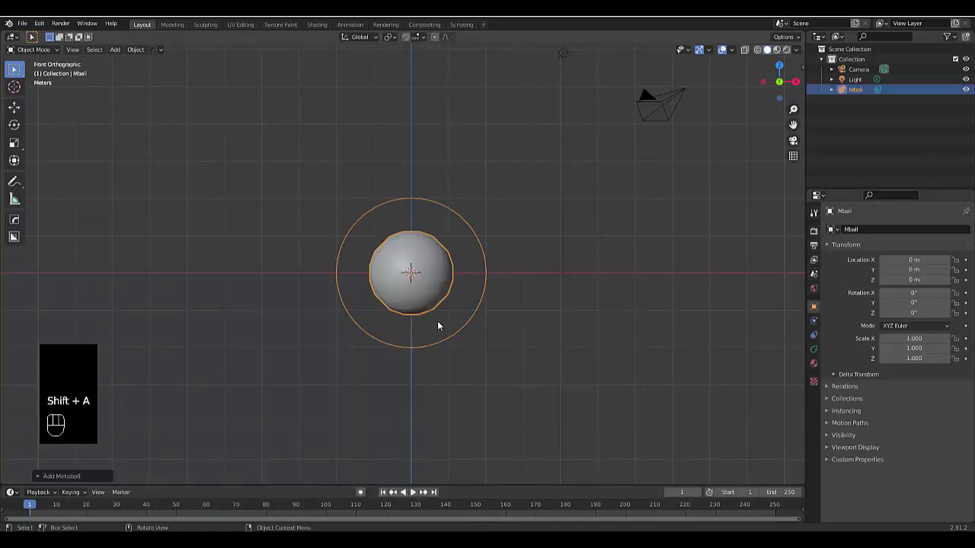
{"action": "scroll", "coordinate": [457, 309], "scroll_direction": "up", "scroll_amount": 3}
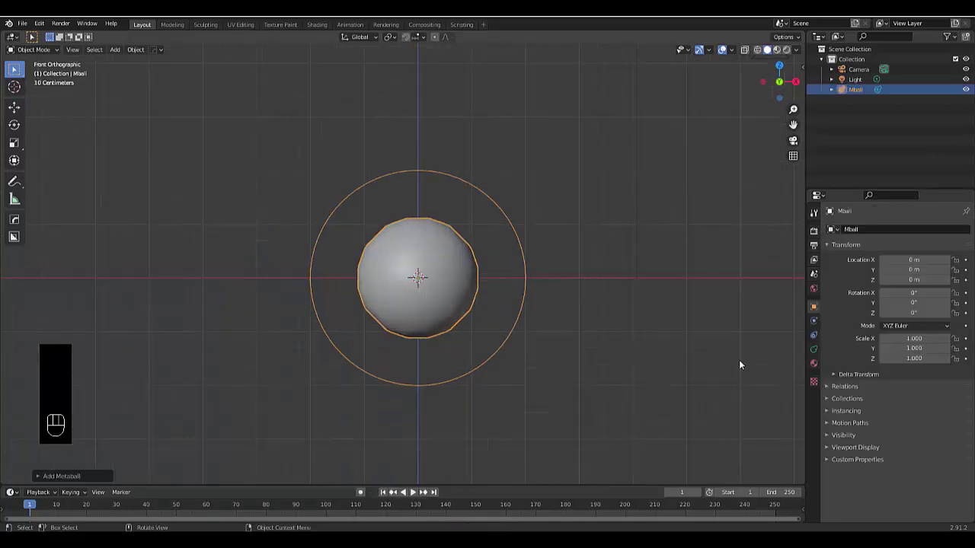
Set the metaball's viewport resolution to 0.1 and enter 0.001 for render resolution
{"action": "left_click", "coordinate": [814, 349]}
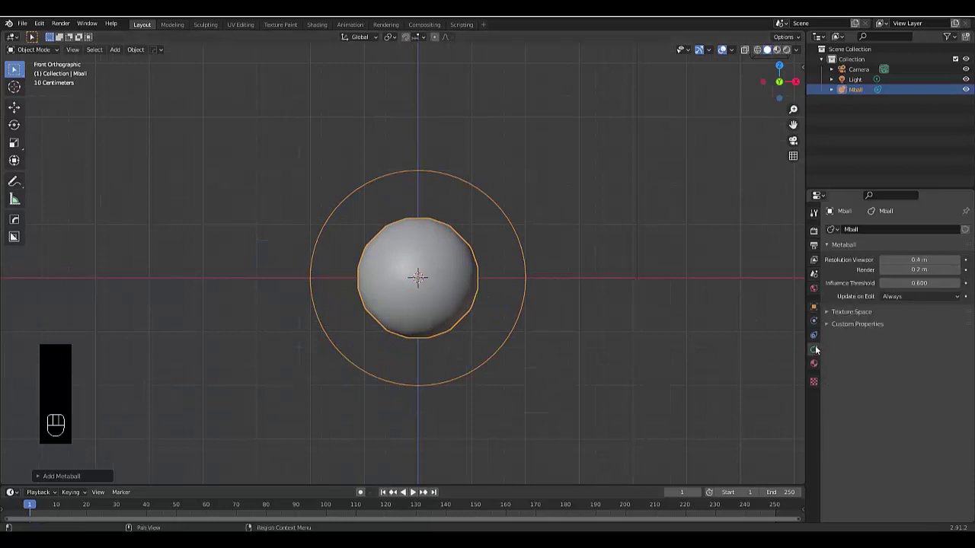
{"action": "left_click", "coordinate": [914, 259]}
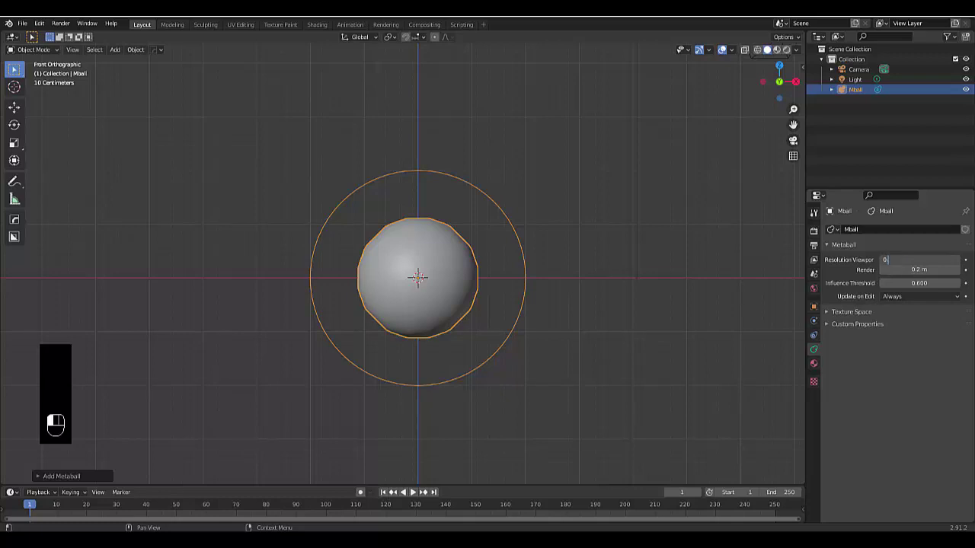
{"action": "type", "text": "0.1"}
{"action": "key", "text": "Return"}
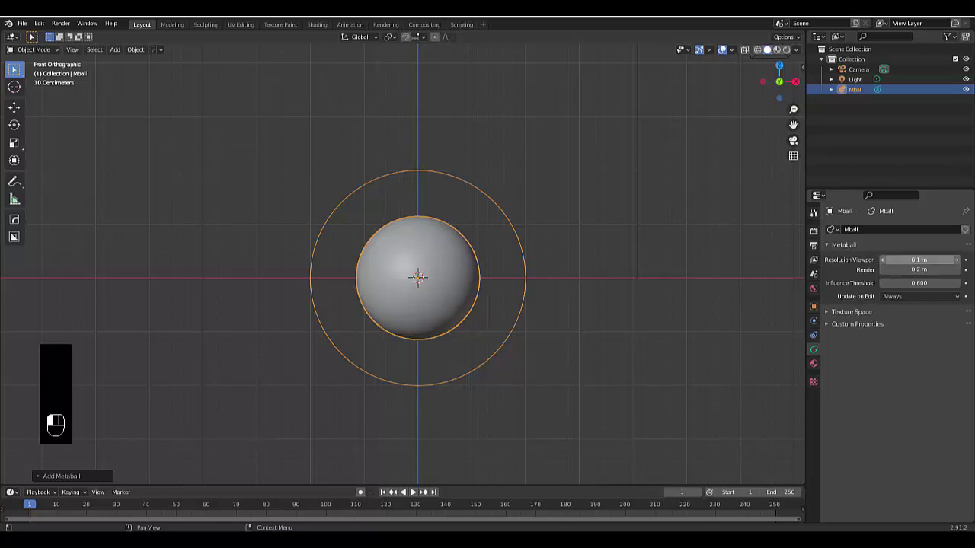
{"action": "left_click", "coordinate": [919, 269]}
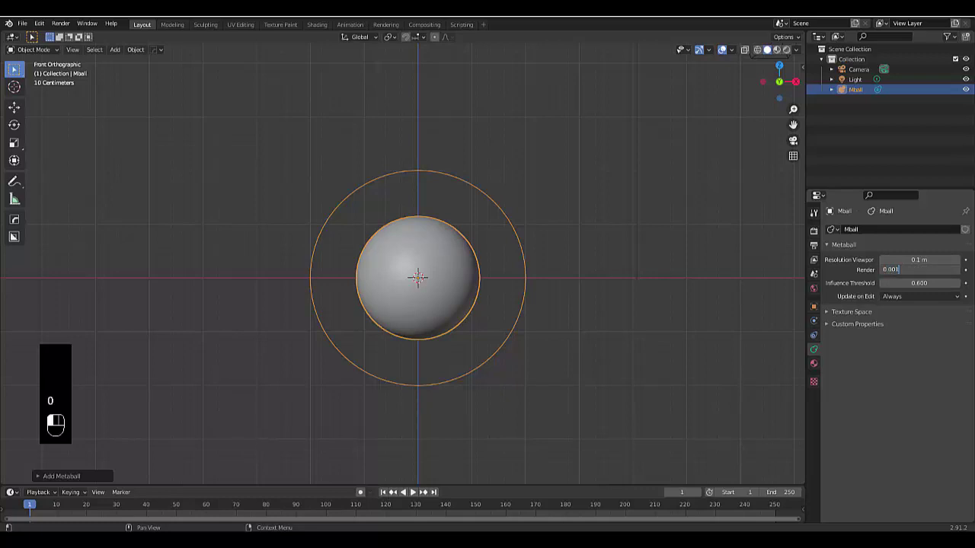
{"action": "type", "text": "0.001"}
{"action": "key", "text": "Return"}
{"action": "left_click", "coordinate": [936, 270]}
{"action": "type", "text": "0.001"}
{"action": "key", "text": "Return"}
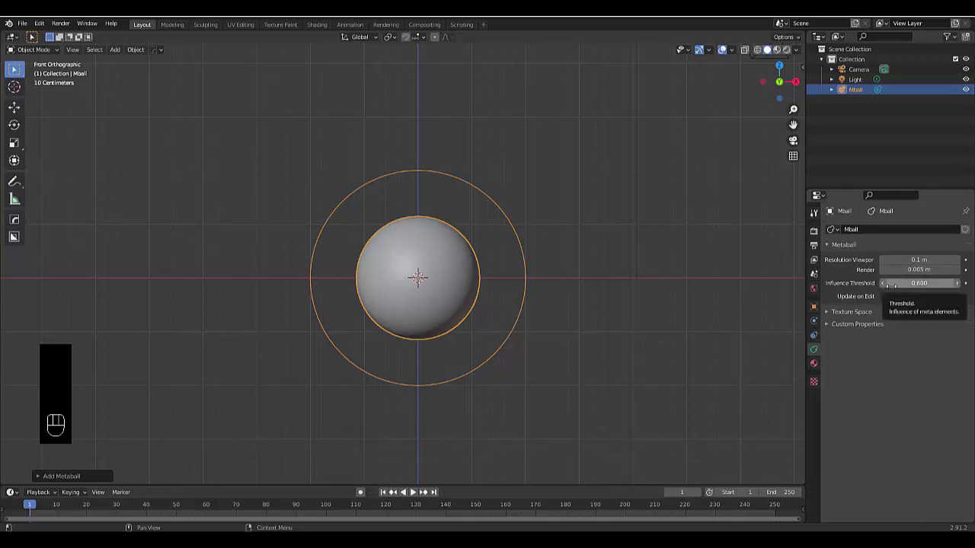
{"action": "scroll", "coordinate": [280, 263], "scroll_direction": "down", "scroll_amount": 6}
{"action": "scroll", "coordinate": [314, 266], "scroll_direction": "up", "scroll_amount": 5}
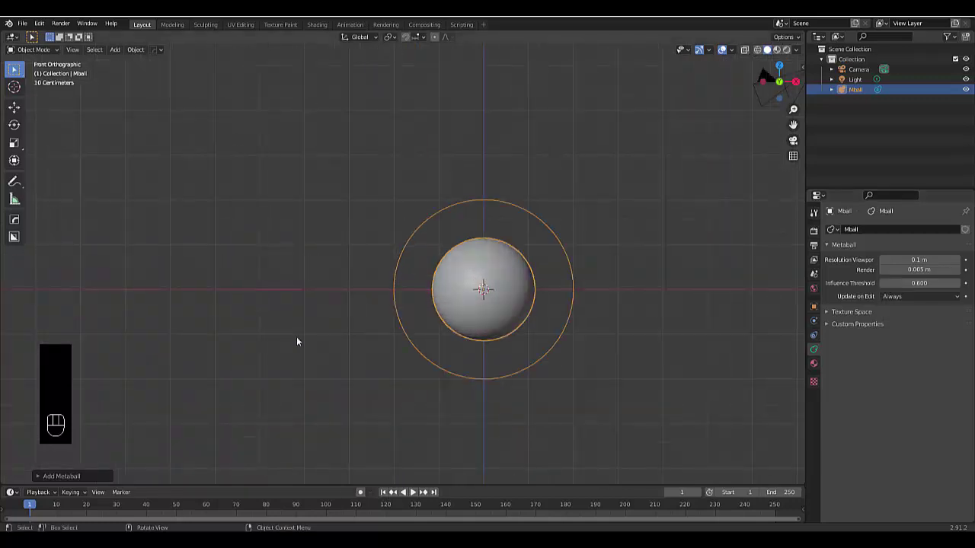
Create a collection named 'primary object' and move Mball into it
{"action": "right_click", "coordinate": [888, 119]}
{"action": "left_click", "coordinate": [888, 119]}
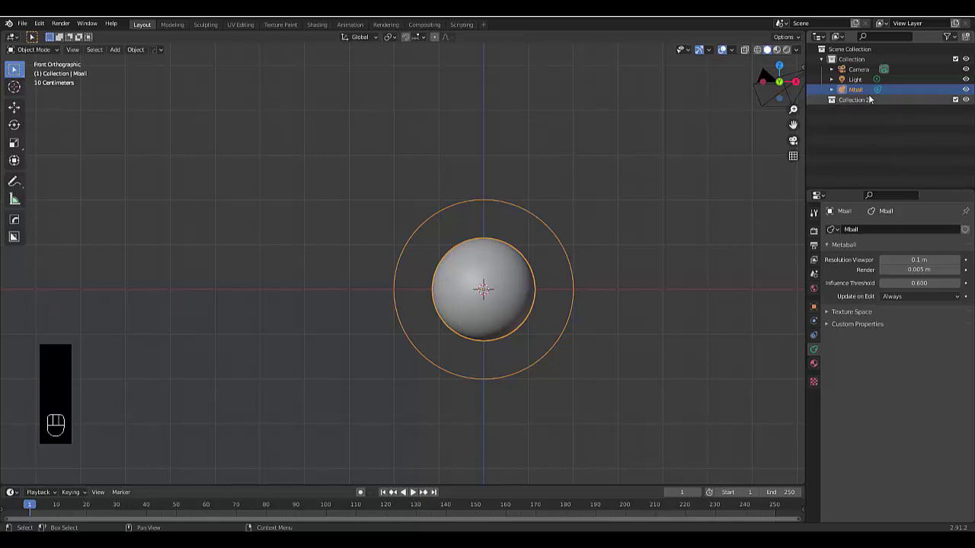
{"action": "double_click", "coordinate": [867, 100]}
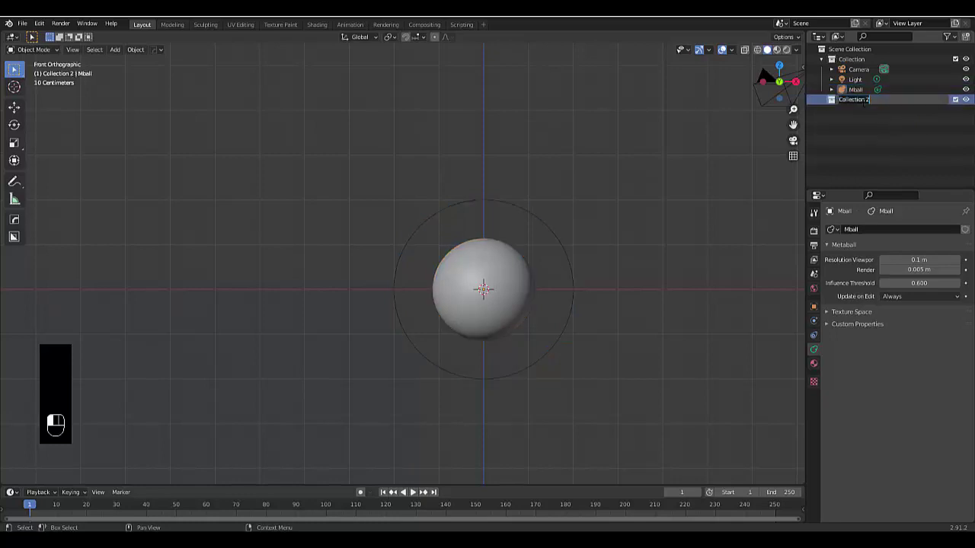
{"action": "type", "text": "B"}
{"action": "type", "text": "rimary object"}
{"action": "key", "text": "Return"}
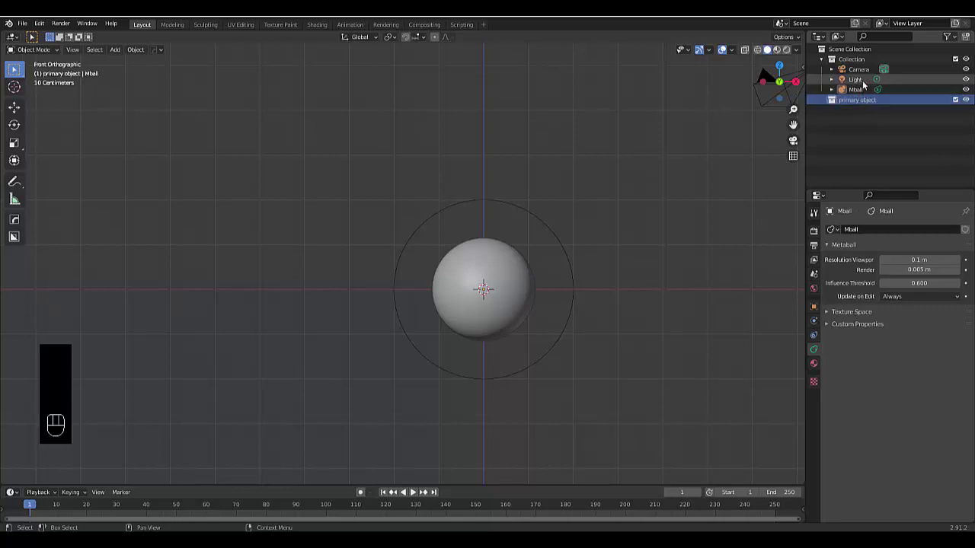
{"action": "left_click_drag", "start_coordinate": [855, 89], "coordinate": [867, 102]}
Add another collection and name it 'particle system'
{"action": "right_click", "coordinate": [864, 118]}
{"action": "left_click", "coordinate": [865, 116]}
{"action": "left_click", "coordinate": [862, 112]}
{"action": "double_click", "coordinate": [863, 113]}
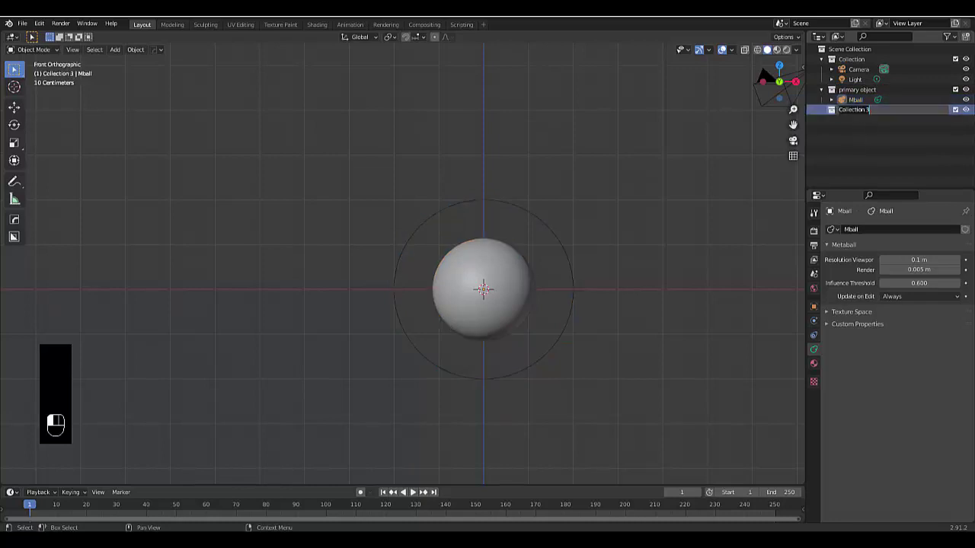
{"action": "type", "text": "ef"}
{"action": "key", "text": "BackSpace"}
{"action": "key", "text": "BackSpace"}
{"action": "key", "text": "BackSpace"}
{"action": "key", "text": "BackSpace"}
{"action": "key", "text": "BackSpace"}
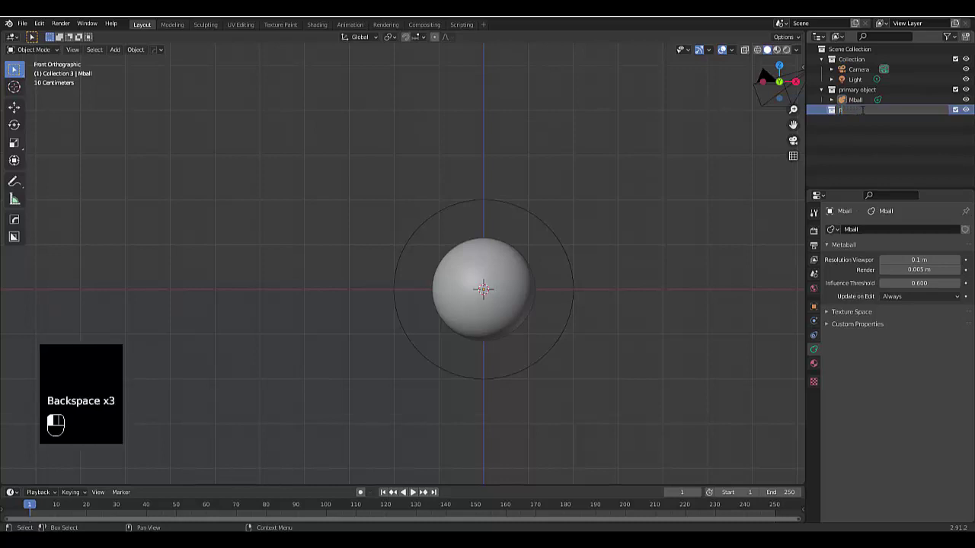
{"action": "type", "text": "particle system"}
{"action": "key", "text": "Return"}
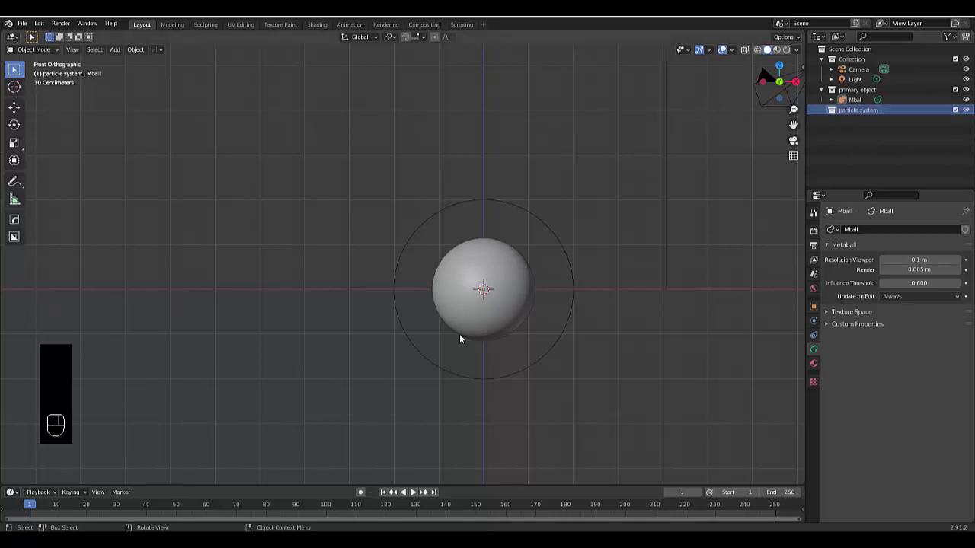
{"action": "key", "text": "shift+a"}
Add a plane with a particle system whose lifetime and emission end frame are 250
{"action": "mouse_move", "coordinate": [437, 312]}
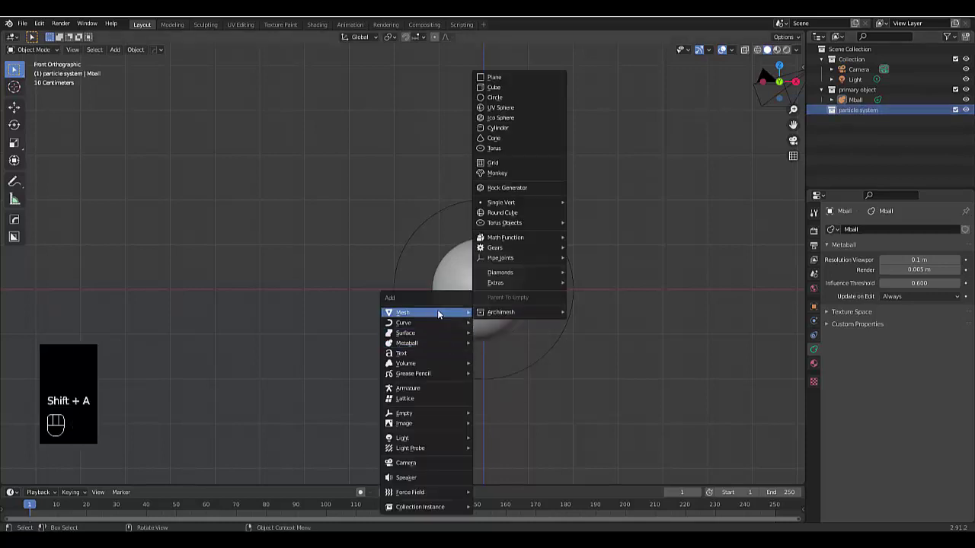
{"action": "left_click", "coordinate": [493, 77]}
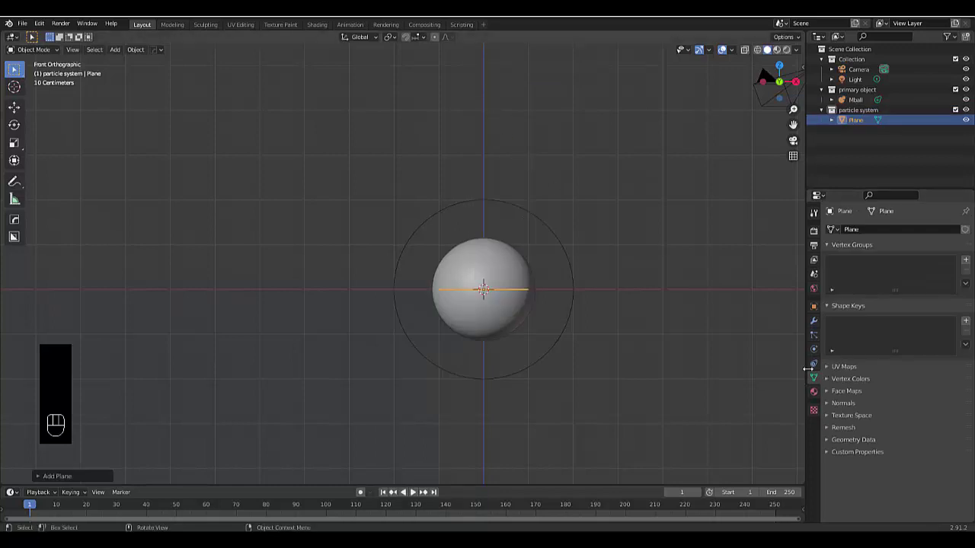
{"action": "left_click", "coordinate": [813, 335]}
{"action": "left_click", "coordinate": [966, 229]}
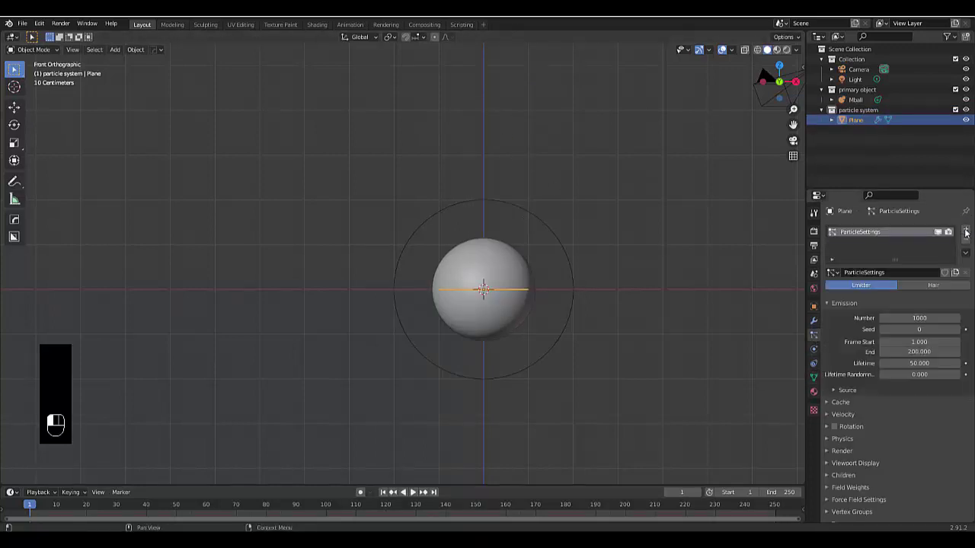
{"action": "left_click", "coordinate": [906, 364]}
{"action": "type", "text": "250"}
{"action": "key", "text": "Return"}
{"action": "left_click", "coordinate": [910, 352]}
{"action": "type", "text": "250"}
{"action": "key", "text": "Return"}
Set the particles' gravity field weight to 0 and expand the Render settings
{"action": "scroll", "coordinate": [886, 405], "scroll_direction": "down", "scroll_amount": 1}
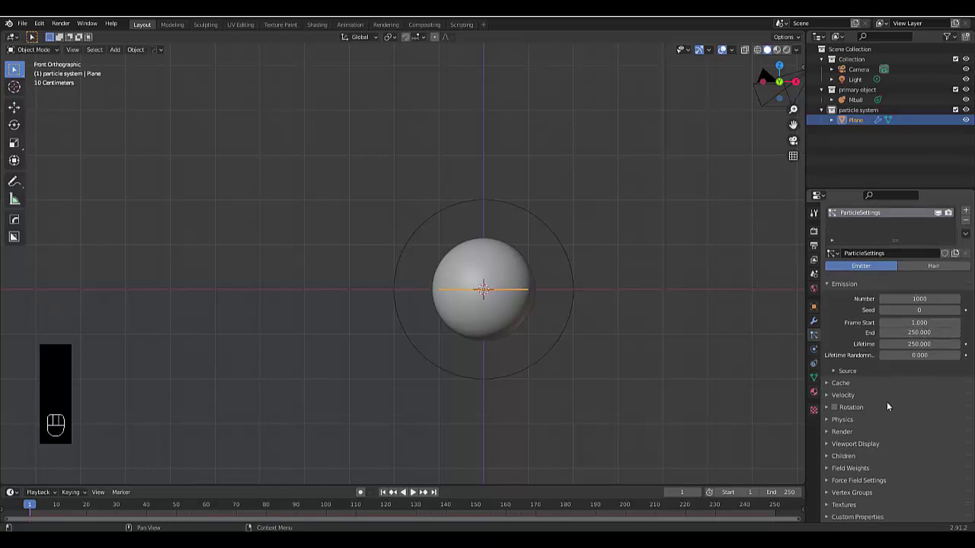
{"action": "left_click", "coordinate": [850, 468]}
{"action": "left_click", "coordinate": [911, 496]}
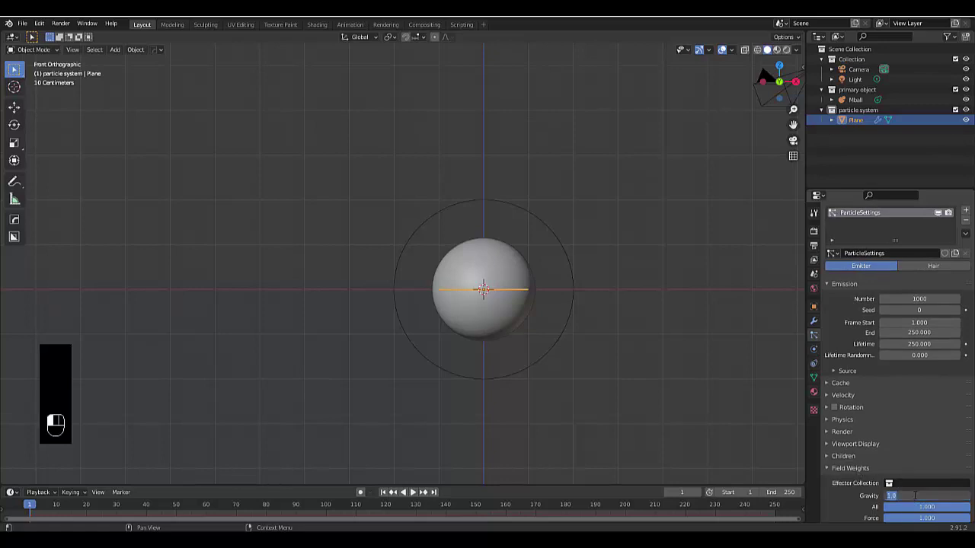
{"action": "type", "text": "0"}
{"action": "key", "text": "Return"}
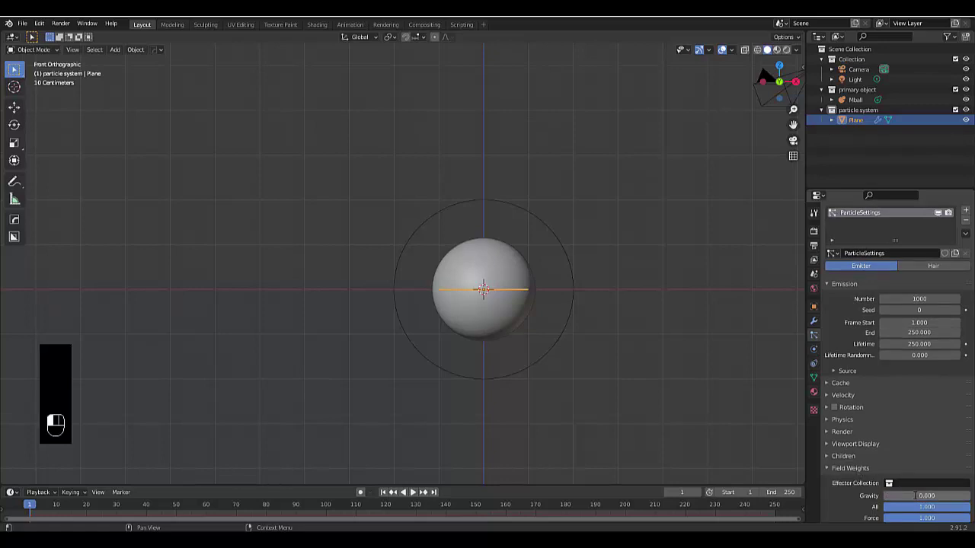
{"action": "left_click", "coordinate": [842, 431]}
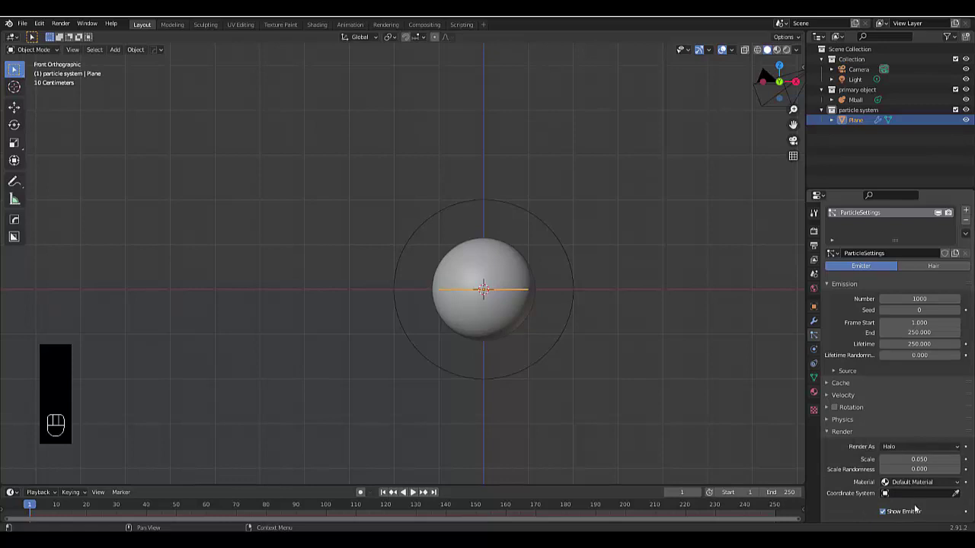
{"action": "scroll", "coordinate": [440, 328], "scroll_direction": "up", "scroll_amount": 1}
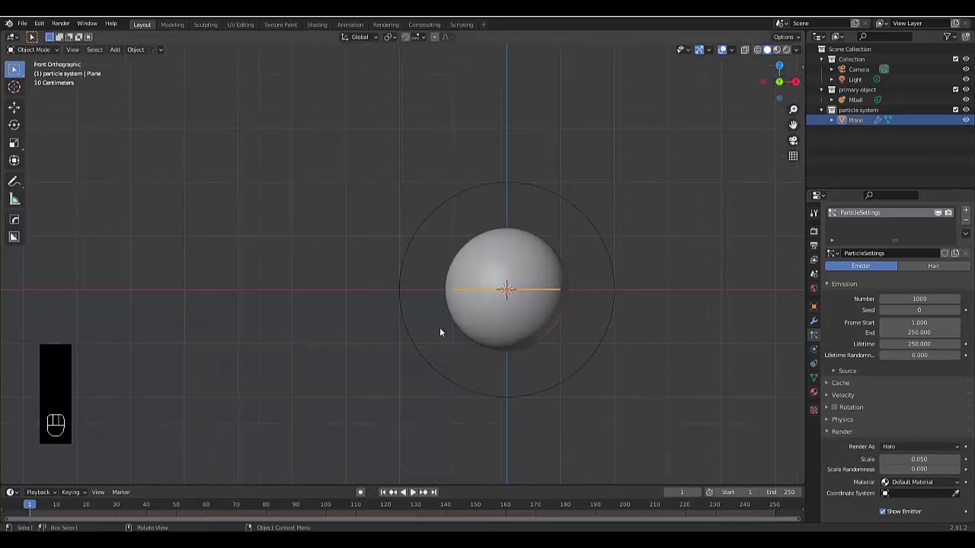
{"action": "scroll", "coordinate": [439, 328], "scroll_direction": "down", "scroll_amount": 1}
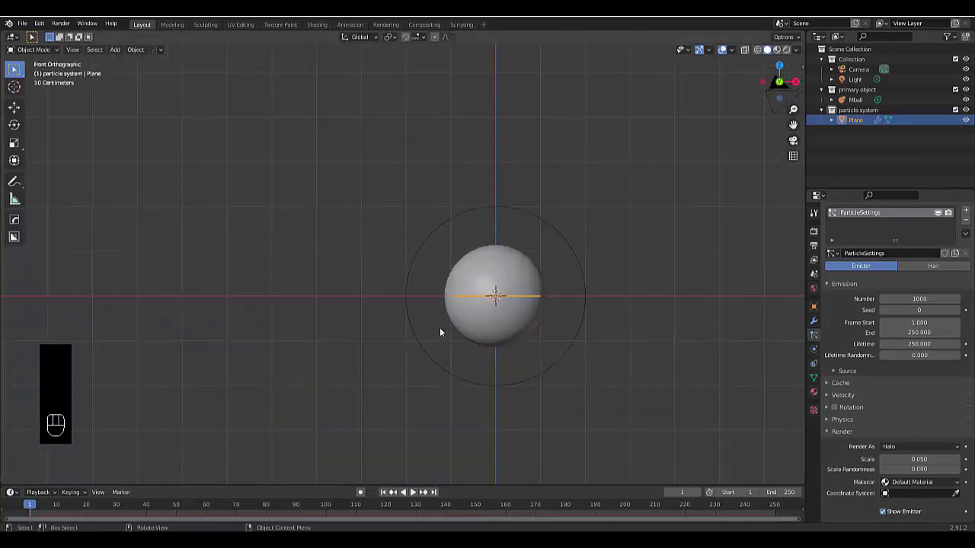
{"action": "left_click", "coordinate": [534, 406]}
Create a collection named 'path' and add a NURBS path to it
{"action": "key", "text": "shift+a"}
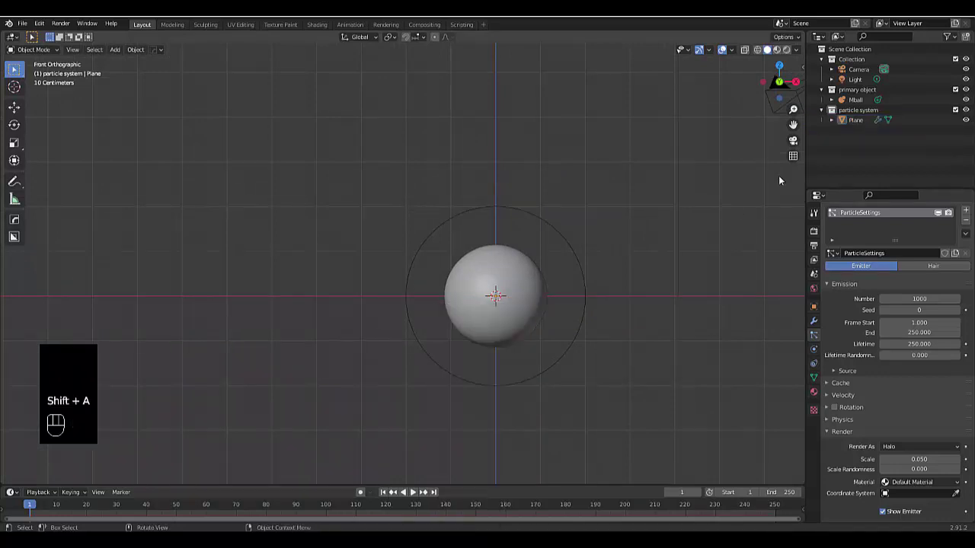
{"action": "right_click", "coordinate": [877, 137]}
{"action": "left_click", "coordinate": [877, 141]}
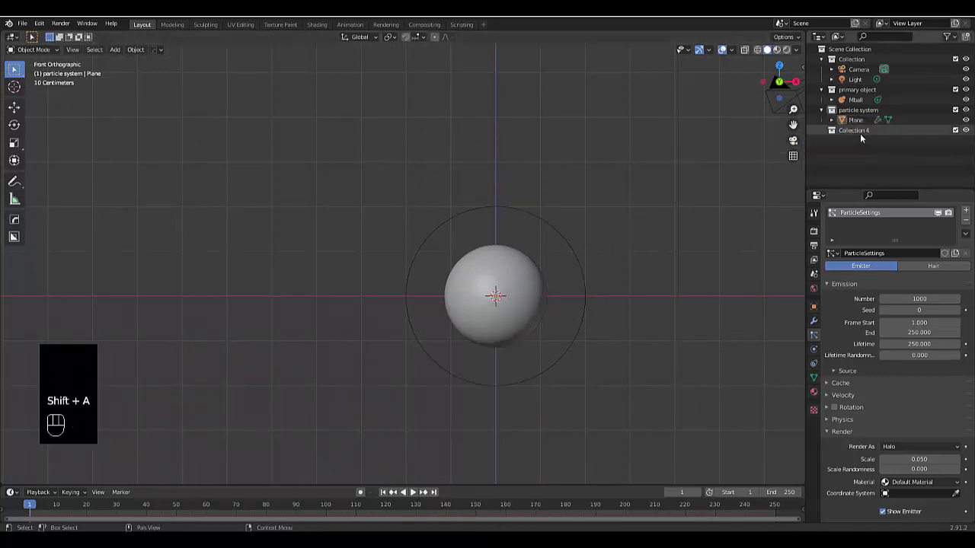
{"action": "double_click", "coordinate": [860, 131]}
{"action": "type", "text": "path"}
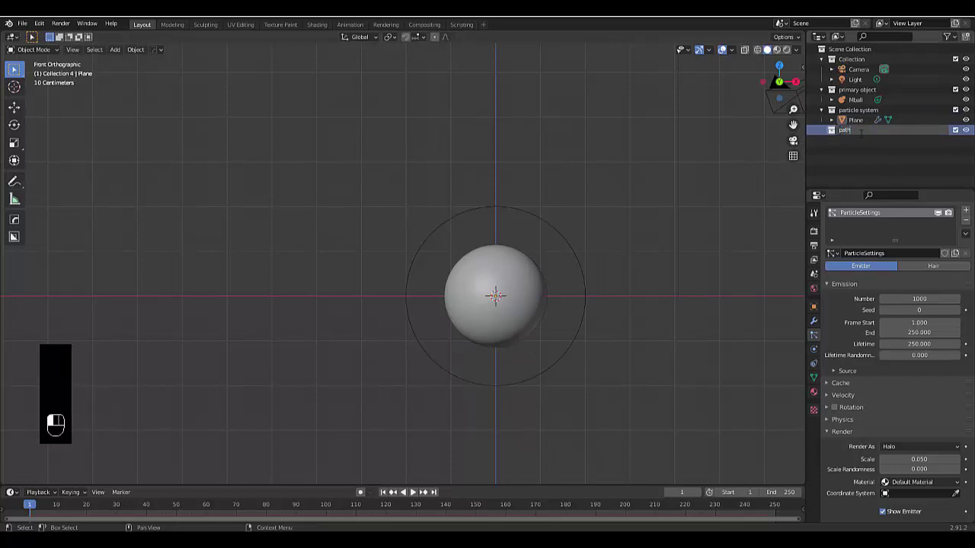
{"action": "key", "text": "Return"}
{"action": "scroll", "coordinate": [652, 249], "scroll_direction": "down", "scroll_amount": 2}
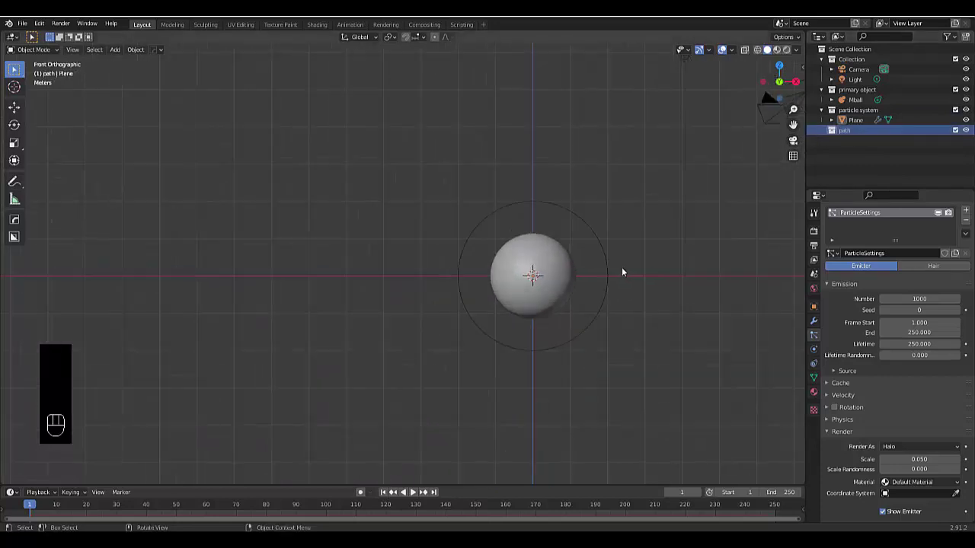
{"action": "key", "text": "shift+a"}
{"action": "mouse_move", "coordinate": [546, 311]}
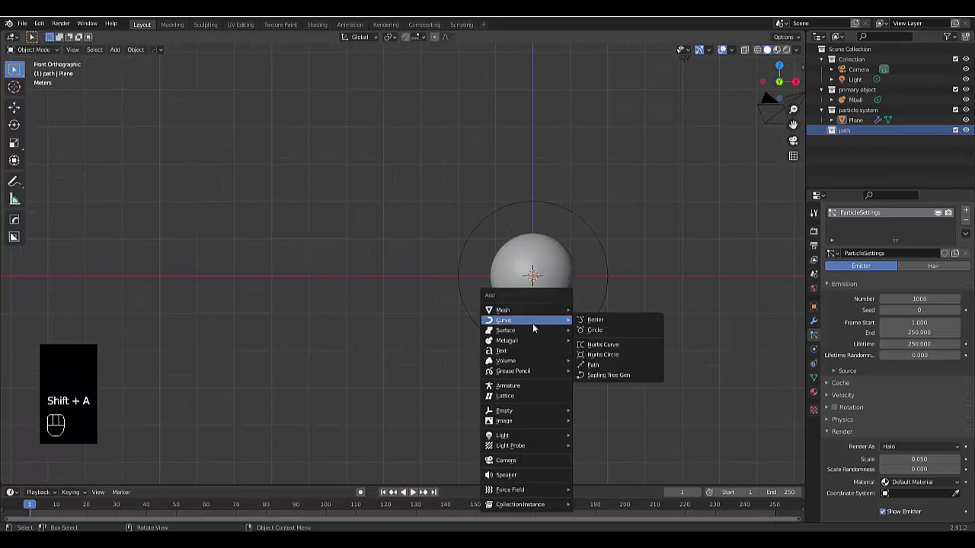
{"action": "left_click", "coordinate": [605, 364]}
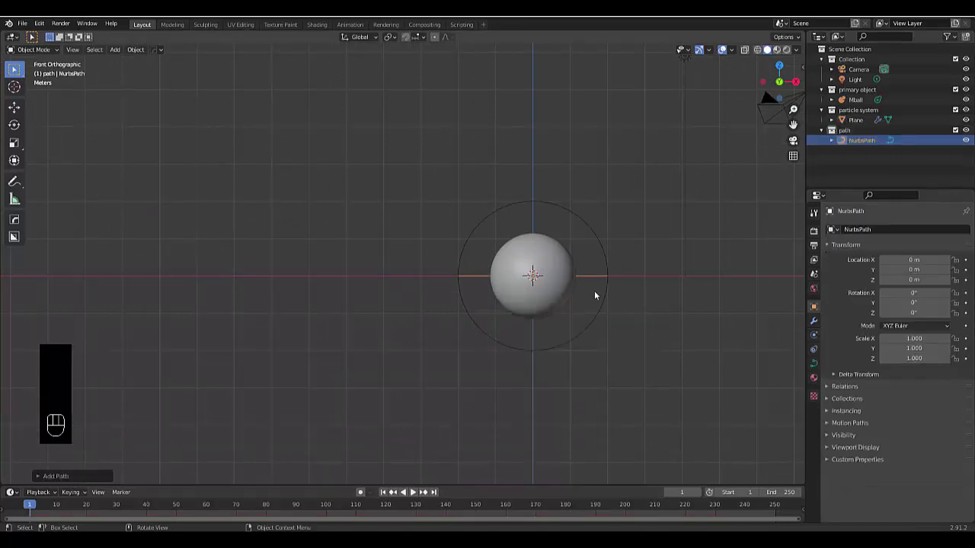
In Edit Mode, reposition the path's end points so the curve stretches from the sphere
{"action": "key", "text": "Tab"}
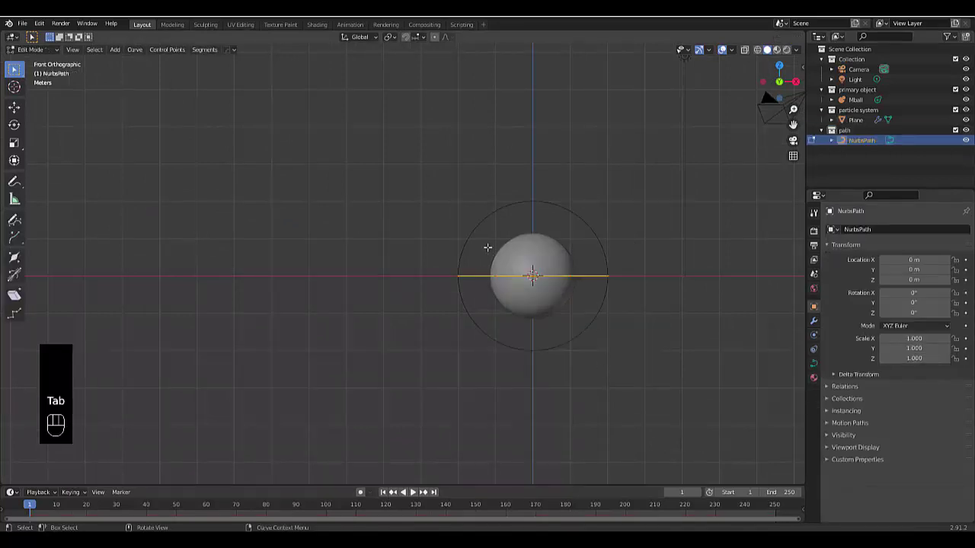
{"action": "key", "text": "g"}
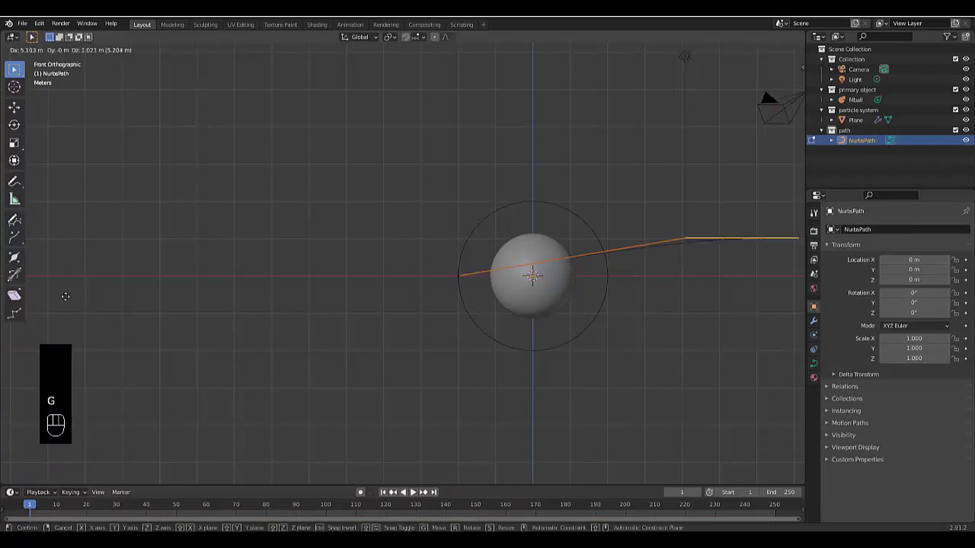
{"action": "left_click", "coordinate": [67, 290]}
{"action": "scroll", "coordinate": [408, 178], "scroll_direction": "down", "scroll_amount": 2}
{"action": "left_click_drag", "start_coordinate": [461, 195], "coordinate": [562, 269]}
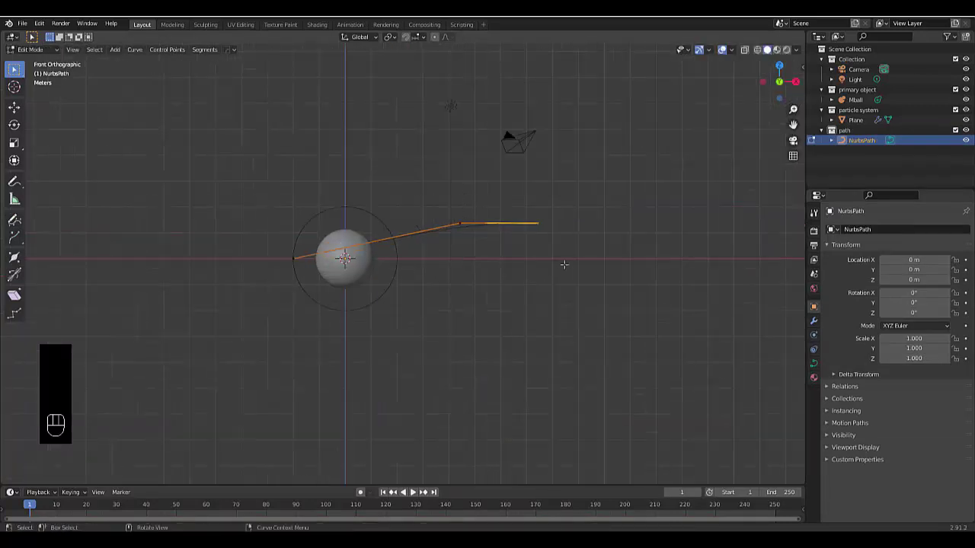
{"action": "key", "text": "g"}
{"action": "left_click", "coordinate": [552, 224]}
{"action": "left_click_drag", "start_coordinate": [490, 163], "coordinate": [550, 226]}
{"action": "key", "text": "g"}
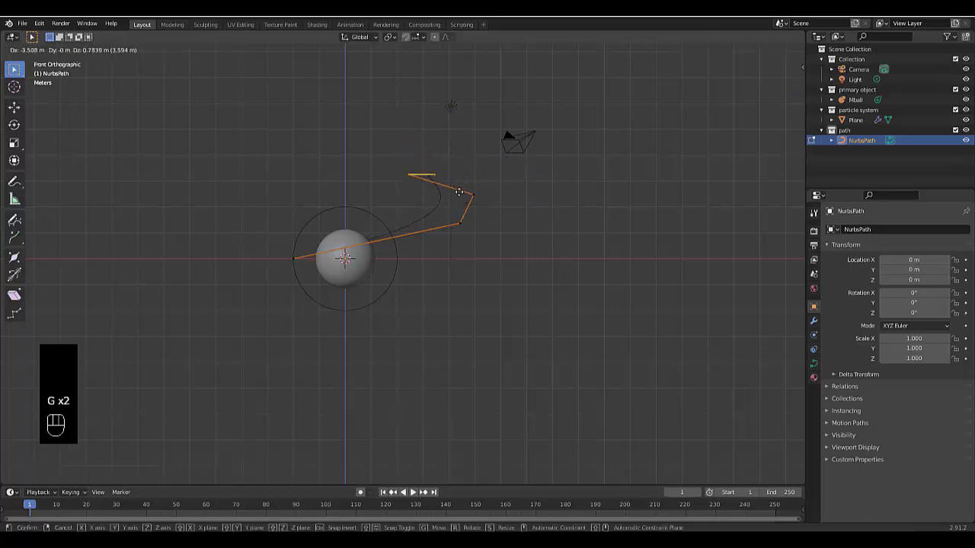
{"action": "left_click", "coordinate": [459, 191]}
{"action": "left_click_drag", "start_coordinate": [418, 157], "coordinate": [450, 195]}
{"action": "key", "text": "g"}
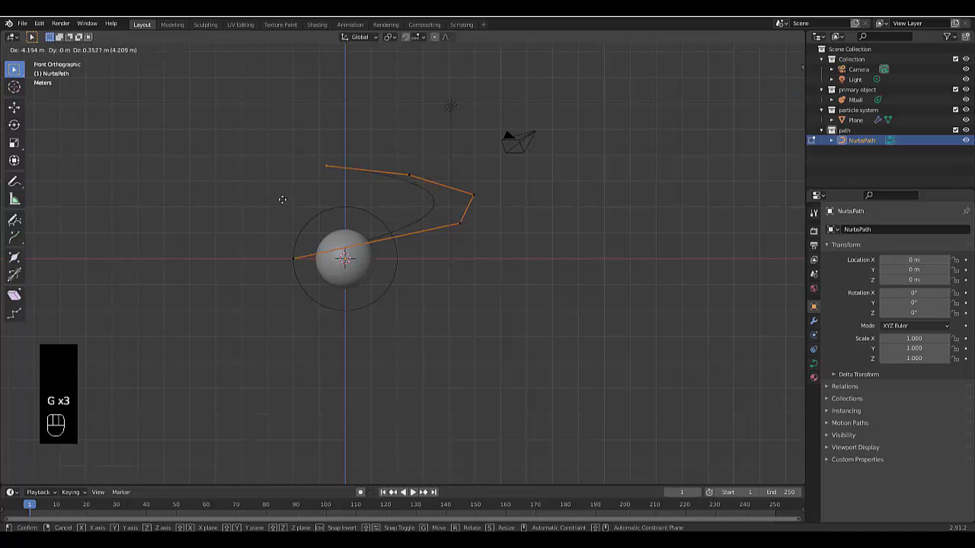
{"action": "left_click", "coordinate": [271, 212]}
Extrude four new points to extend the path into a winding curve
{"action": "key", "text": "e"}
{"action": "left_click", "coordinate": [192, 150]}
{"action": "scroll", "coordinate": [215, 254], "scroll_direction": "down", "scroll_amount": 2}
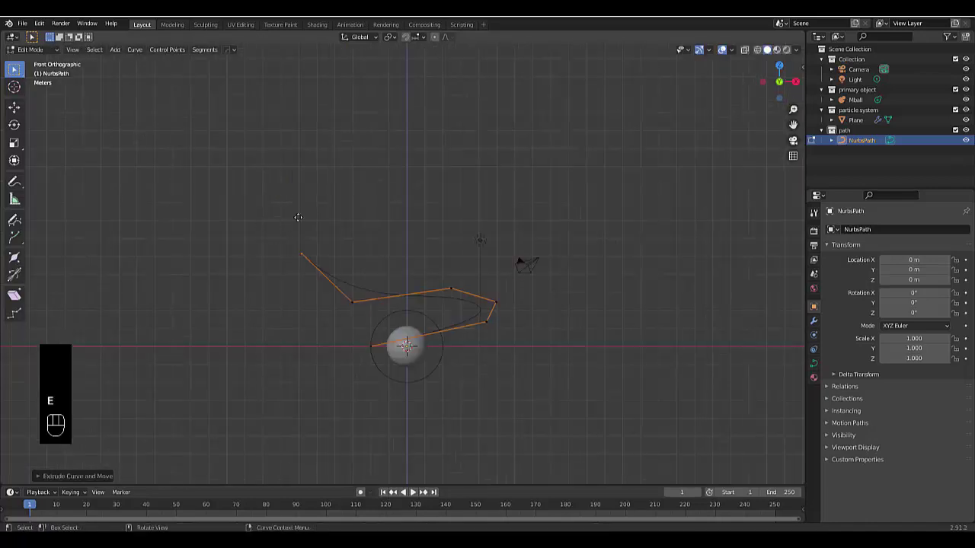
{"action": "key", "text": "e"}
{"action": "left_click", "coordinate": [324, 188]}
{"action": "key", "text": "e"}
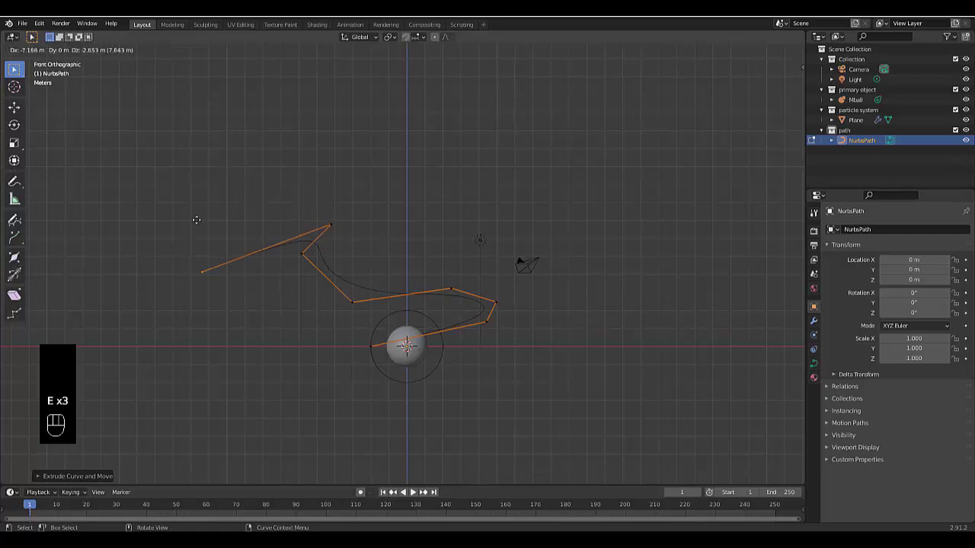
{"action": "left_click", "coordinate": [275, 166]}
{"action": "key", "text": "e"}
{"action": "left_click", "coordinate": [216, 270]}
{"action": "scroll", "coordinate": [221, 284], "scroll_direction": "up", "scroll_amount": 3}
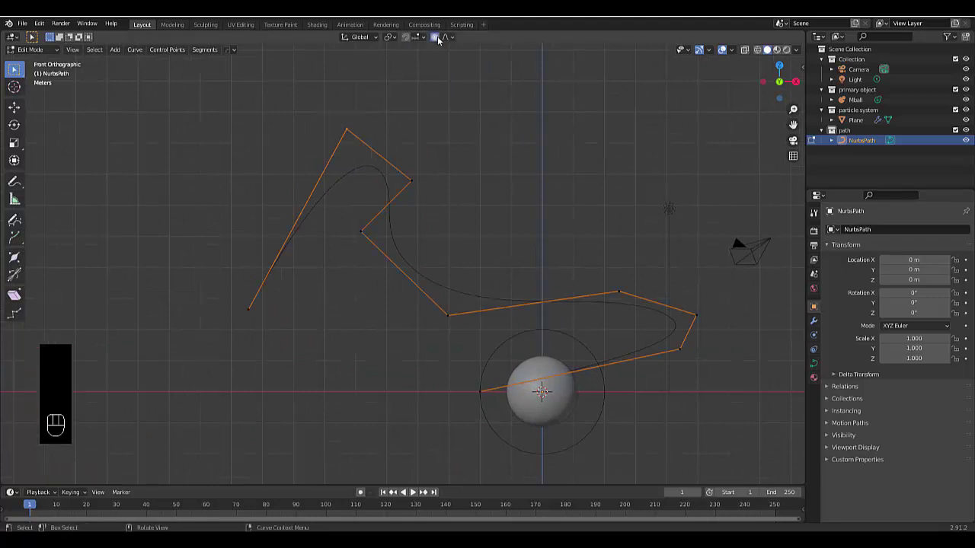
{"action": "scroll", "coordinate": [412, 256], "scroll_direction": "down", "scroll_amount": 3}
{"action": "scroll", "coordinate": [88, 137], "scroll_direction": "up", "scroll_amount": 2}
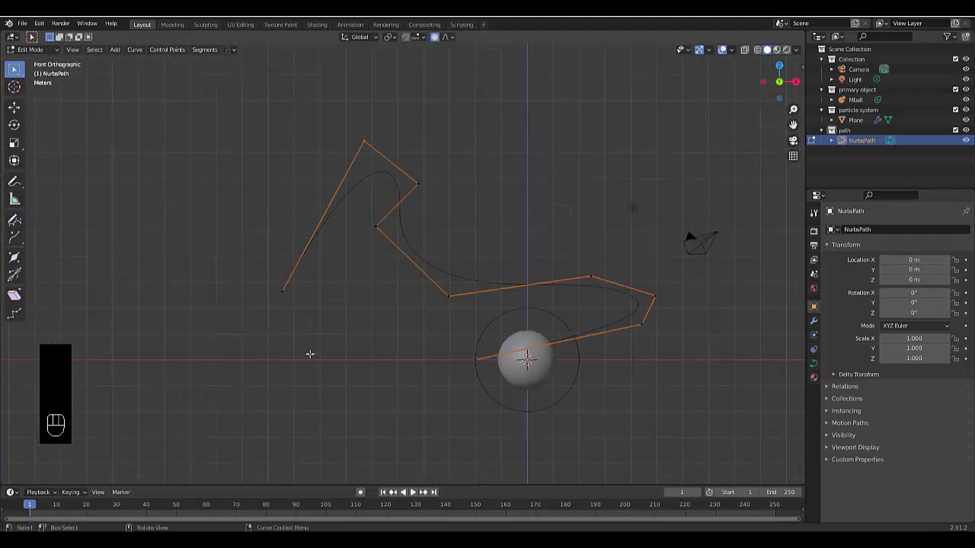
From top view, raise one control point and lower the curve's end point
{"action": "key", "text": "KP_7"}
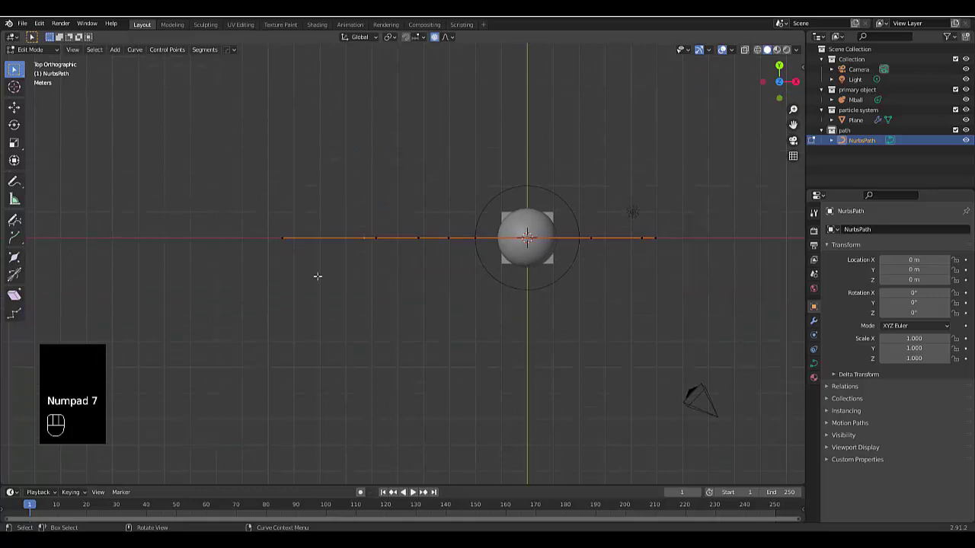
{"action": "key", "text": "g"}
{"action": "scroll", "coordinate": [367, 236], "scroll_direction": "down", "scroll_amount": 10}
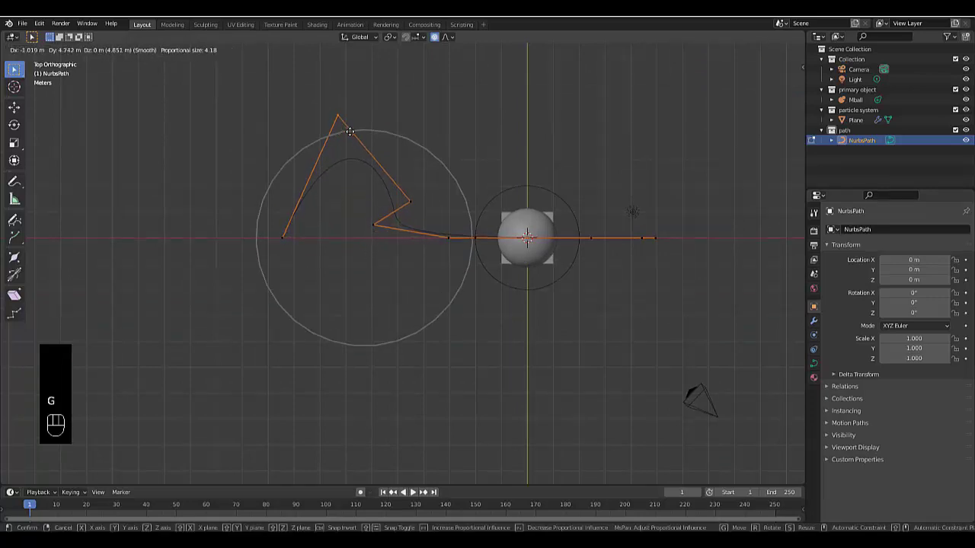
{"action": "left_click", "coordinate": [351, 124]}
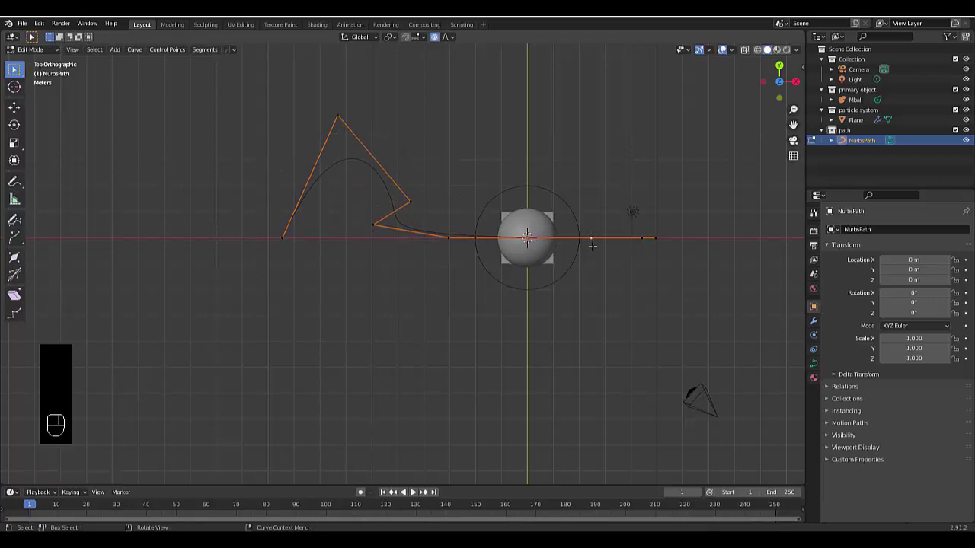
{"action": "key", "text": "g"}
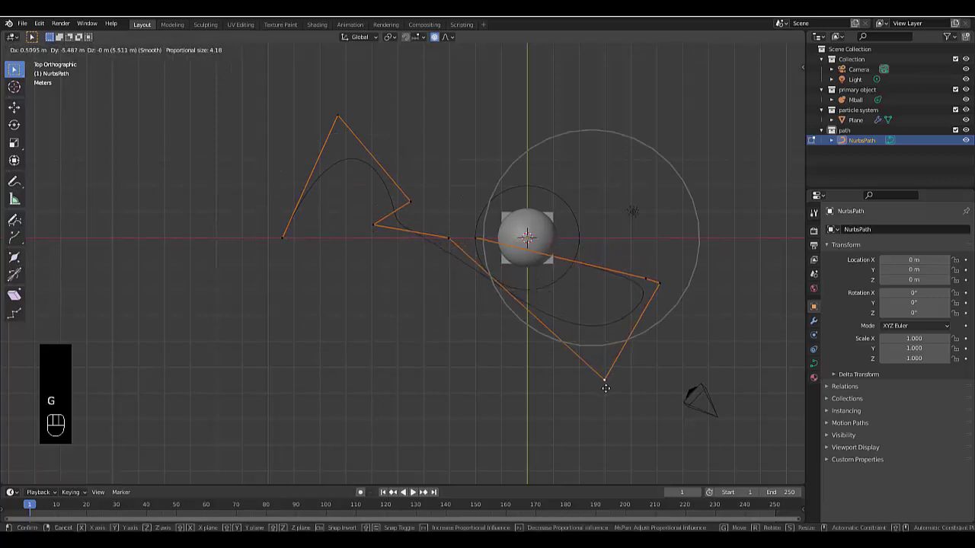
{"action": "left_click", "coordinate": [605, 388]}
{"action": "scroll", "coordinate": [444, 270], "scroll_direction": "down", "scroll_amount": 3}
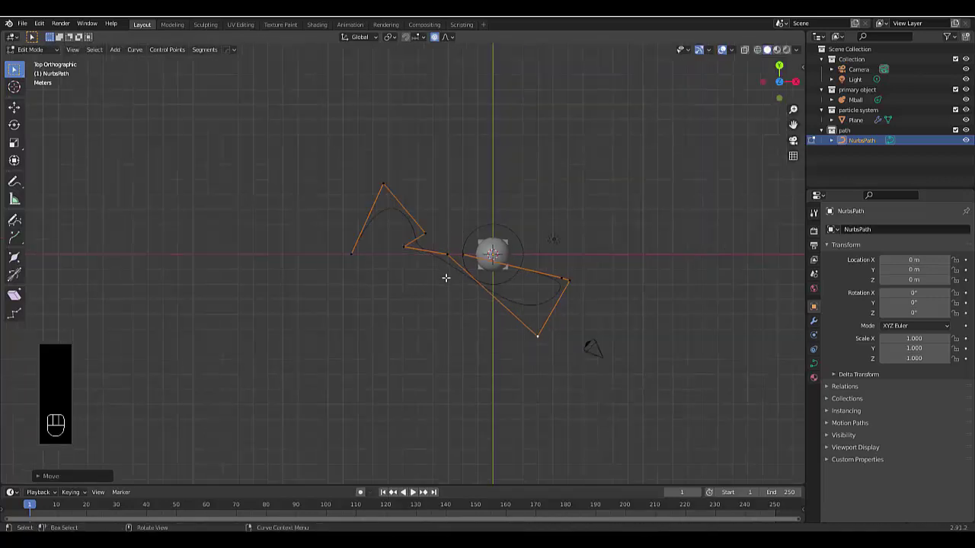
{"action": "scroll", "coordinate": [453, 255], "scroll_direction": "up", "scroll_amount": 5}
{"action": "key", "text": "g"}
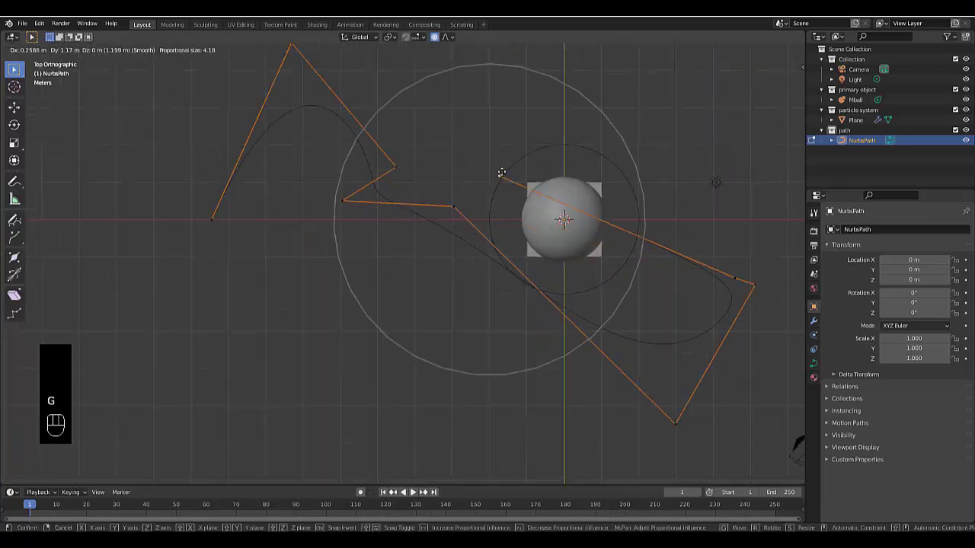
{"action": "left_click", "coordinate": [525, 210]}
Move one more control point, exit Edit Mode, and orbit to view the curve
{"action": "left_click_drag", "start_coordinate": [487, 201], "coordinate": [455, 258]}
{"action": "key", "text": "g"}
{"action": "scroll", "coordinate": [455, 258], "scroll_direction": "up", "scroll_amount": 5}
{"action": "scroll", "coordinate": [454, 257], "scroll_direction": "up", "scroll_amount": 1}
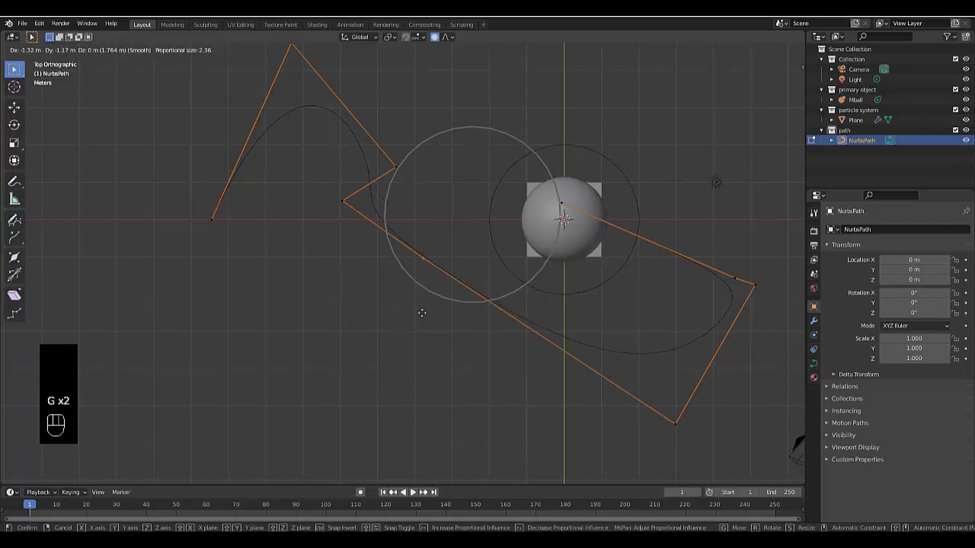
{"action": "left_click", "coordinate": [357, 393]}
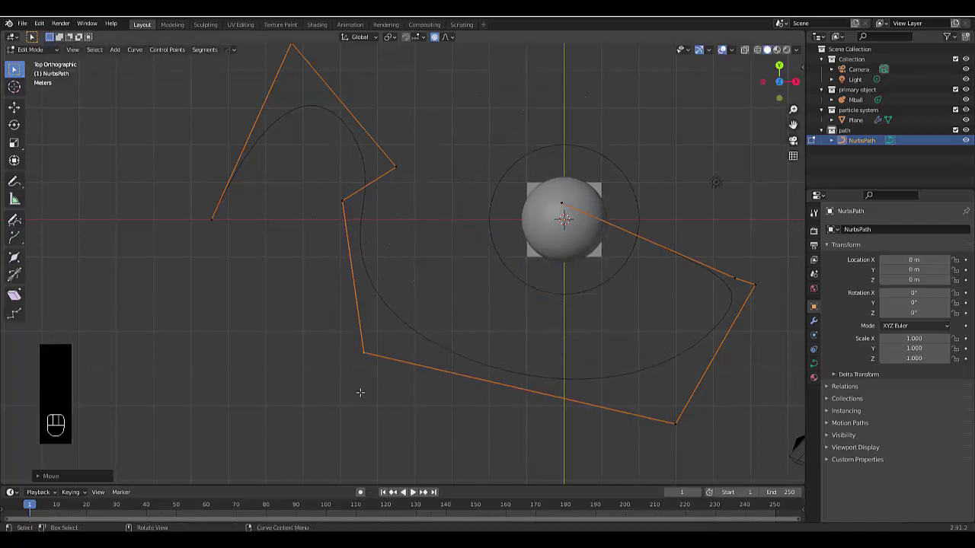
{"action": "key", "text": "Tab"}
{"action": "middle_click_drag", "start_coordinate": [404, 337], "coordinate": [497, 231]}
{"action": "scroll", "coordinate": [497, 230], "scroll_direction": "down", "scroll_amount": 5}
{"action": "middle_click_drag", "start_coordinate": [393, 299], "coordinate": [604, 355]}
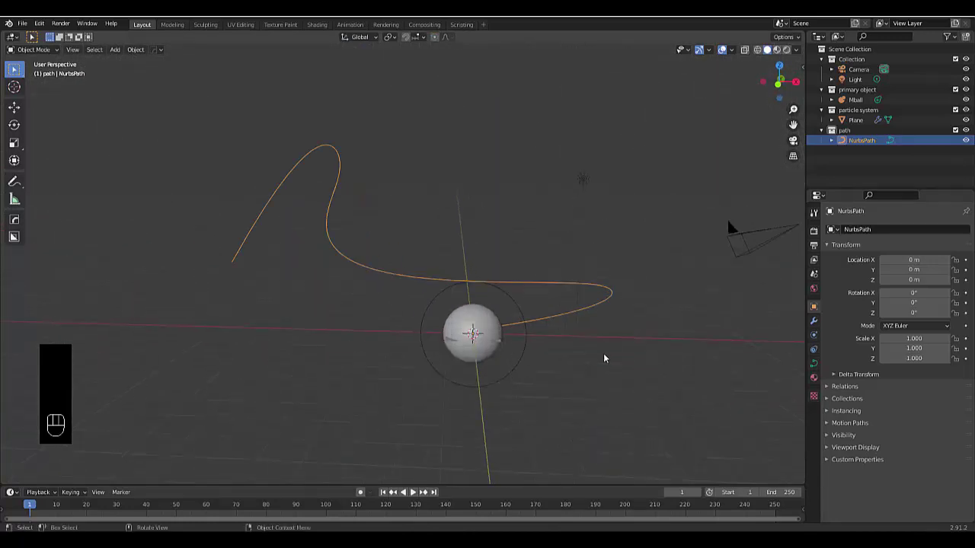
Give the NurbsPath a force field with Curve shape
{"action": "left_click", "coordinate": [813, 336]}
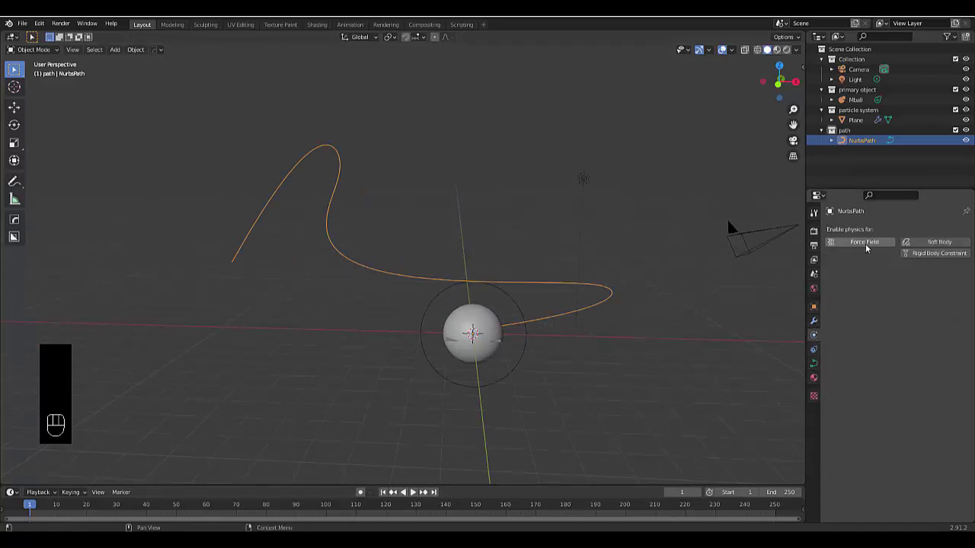
{"action": "left_click", "coordinate": [865, 244]}
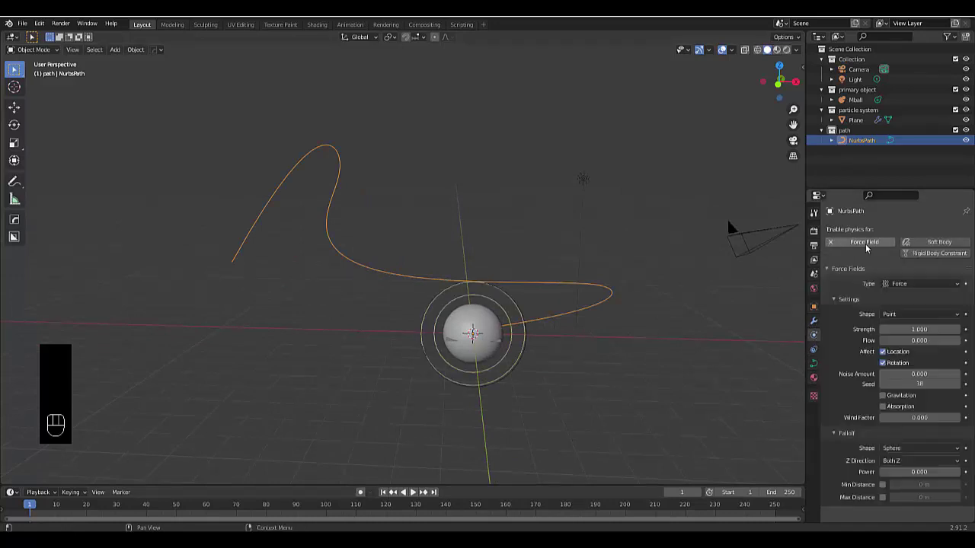
{"action": "left_click", "coordinate": [893, 315]}
{"action": "left_click", "coordinate": [892, 359]}
Set the force field strength to -5 and flow to 1, then play the animation
{"action": "left_click", "coordinate": [904, 328]}
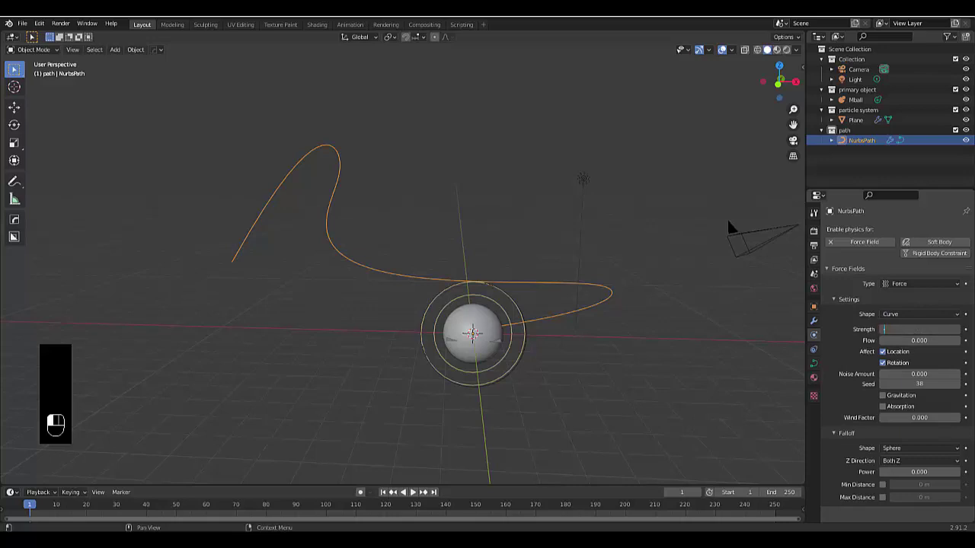
{"action": "key", "text": "Return"}
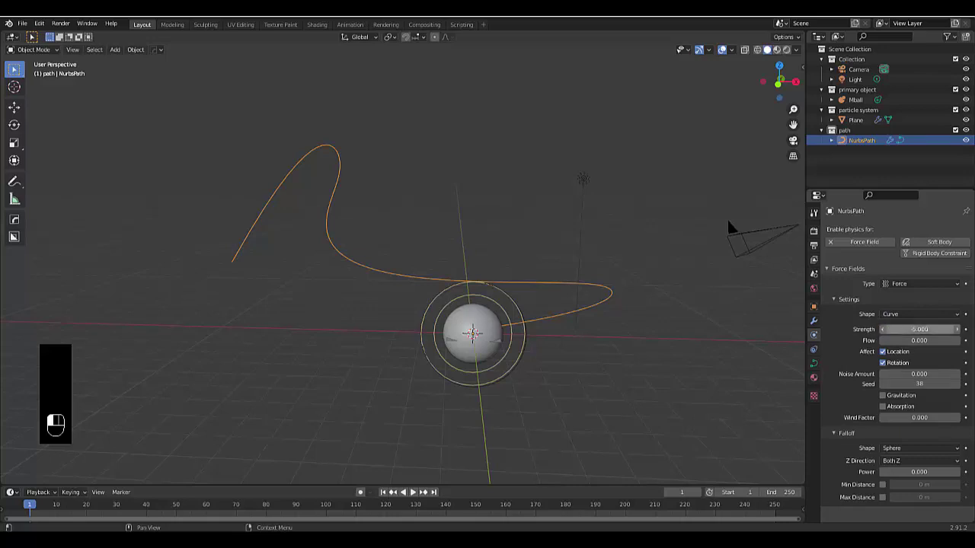
{"action": "left_click", "coordinate": [921, 341]}
{"action": "type", "text": "1"}
{"action": "key", "text": "Return"}
{"action": "scroll", "coordinate": [379, 341], "scroll_direction": "up", "scroll_amount": 3}
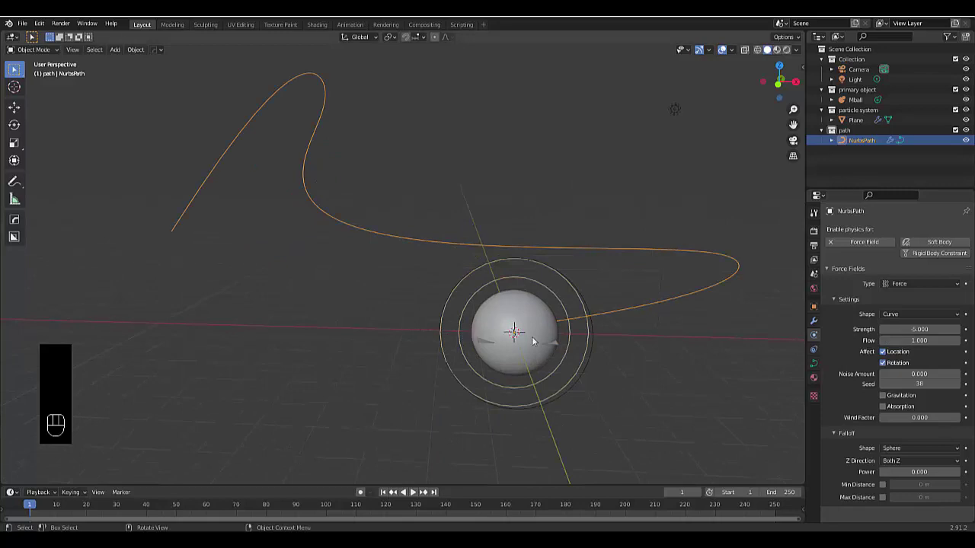
{"action": "key", "text": "space"}
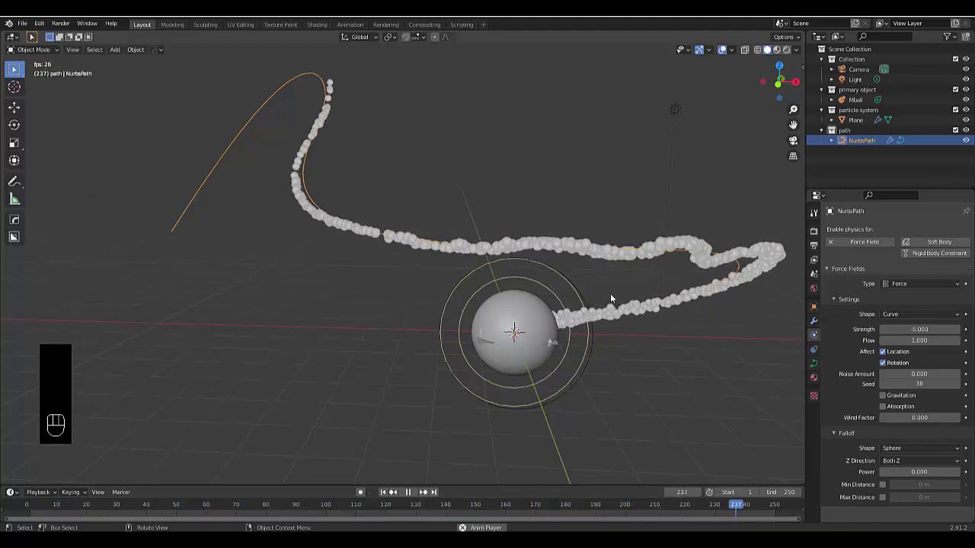
Stop, resume, and pause the animation playback
{"action": "key", "text": "space"}
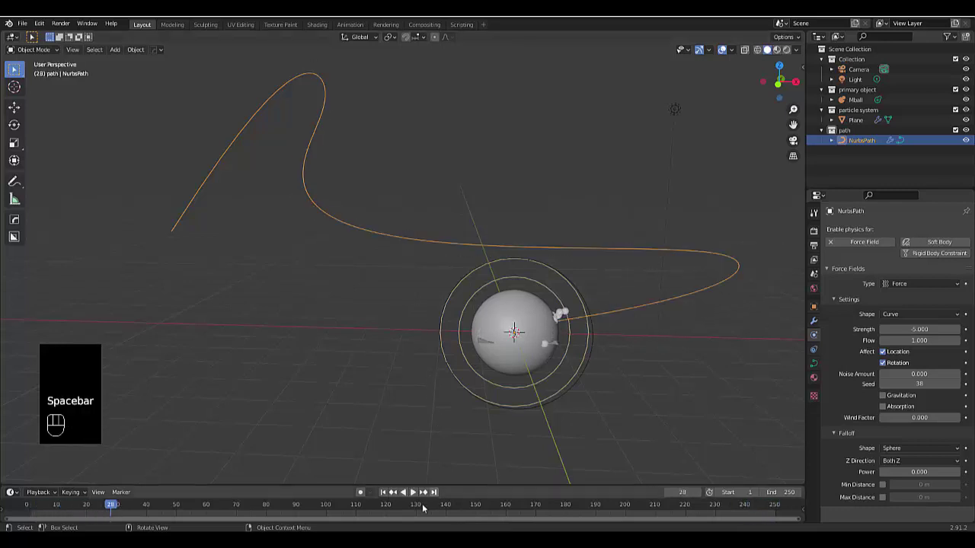
{"action": "key", "text": "space"}
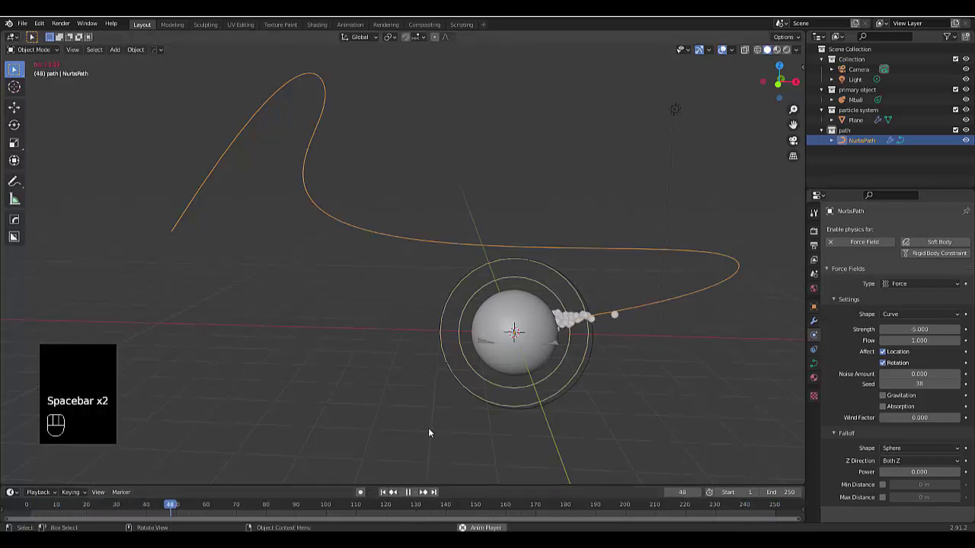
{"action": "key", "text": "space"}
Raise the force field strength to -10 and replay the animation to inspect the particle trail
{"action": "left_click_drag", "start_coordinate": [897, 326], "coordinate": [914, 326]}
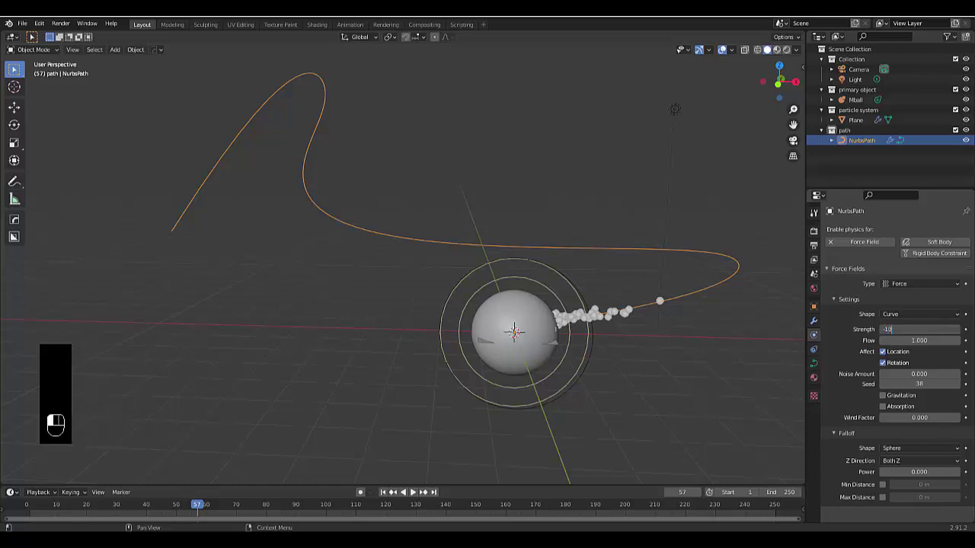
{"action": "key", "text": "Return"}
{"action": "key", "text": "space"}
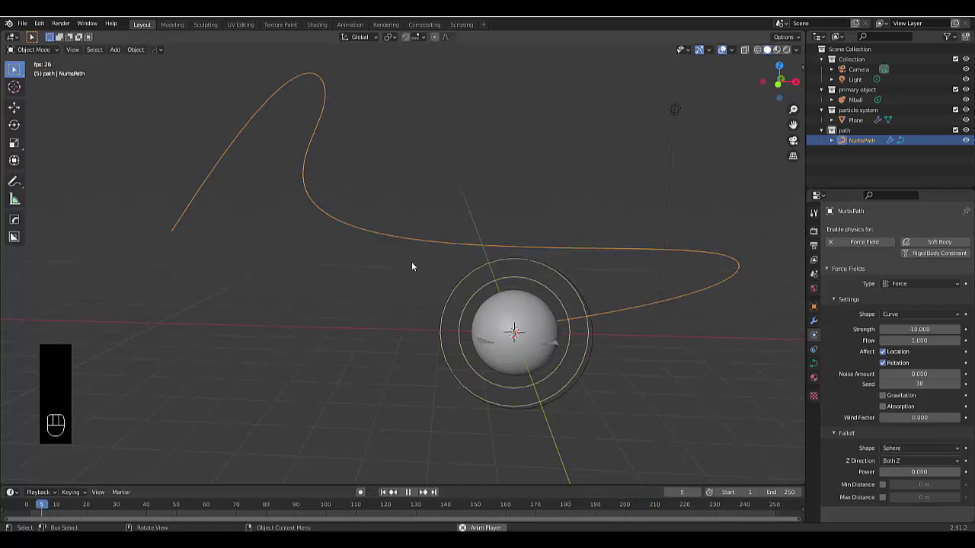
{"action": "key", "text": "space"}
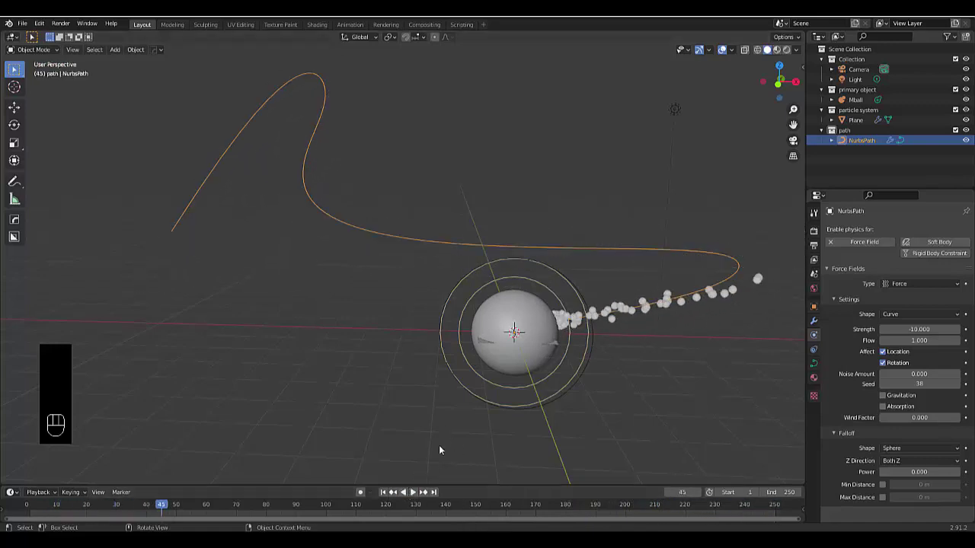
Make the Plane's particles render as Object instances using Mball
{"action": "left_click", "coordinate": [522, 348]}
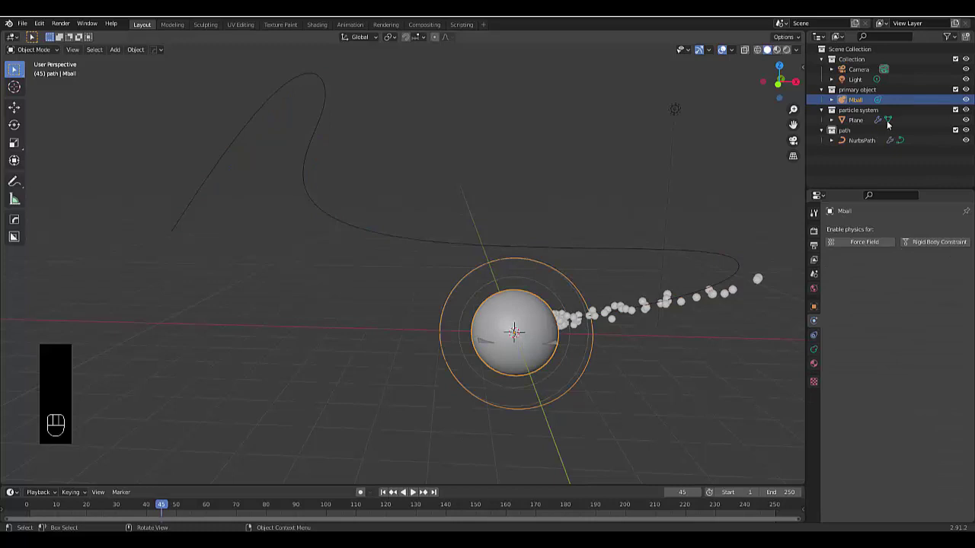
{"action": "left_click", "coordinate": [857, 121]}
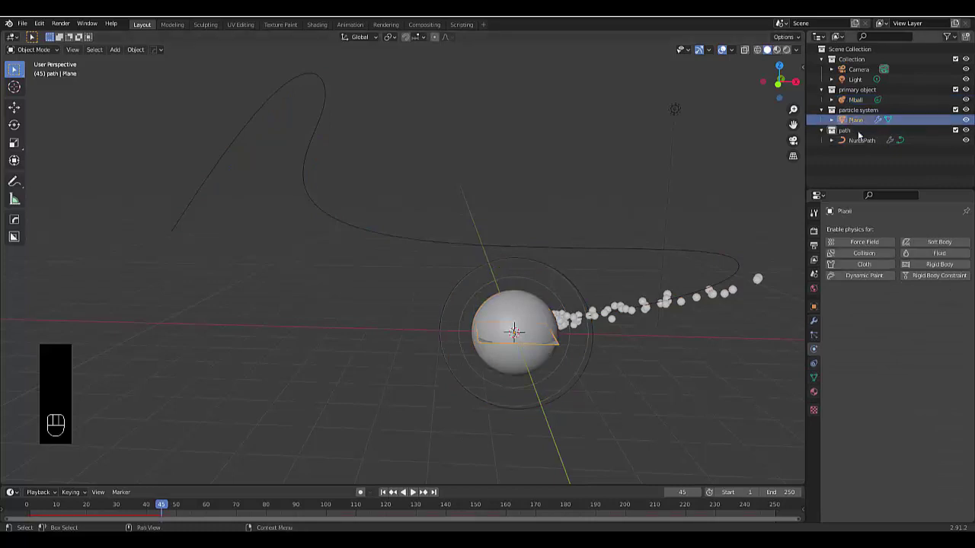
{"action": "left_click", "coordinate": [812, 337]}
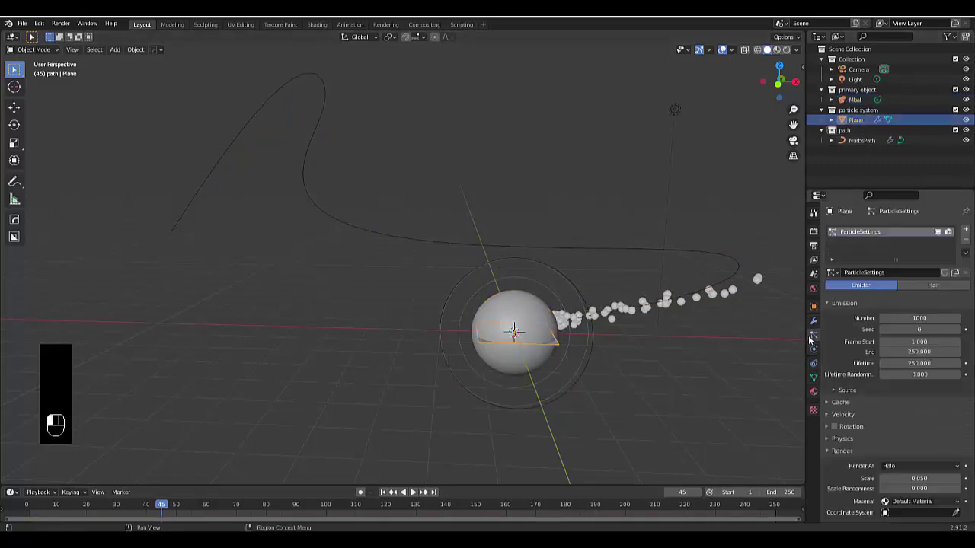
{"action": "scroll", "coordinate": [906, 415], "scroll_direction": "down", "scroll_amount": 2}
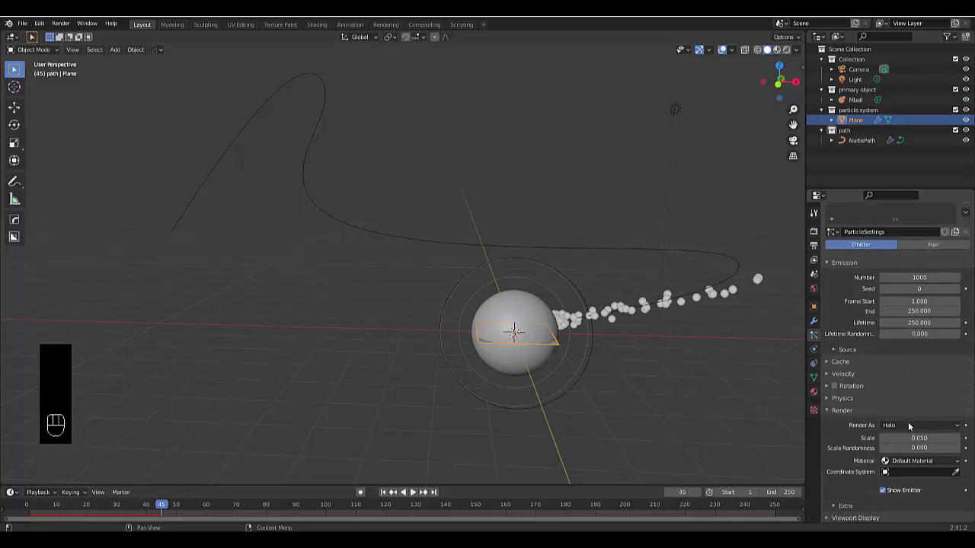
{"action": "left_click", "coordinate": [908, 424]}
{"action": "left_click", "coordinate": [908, 481]}
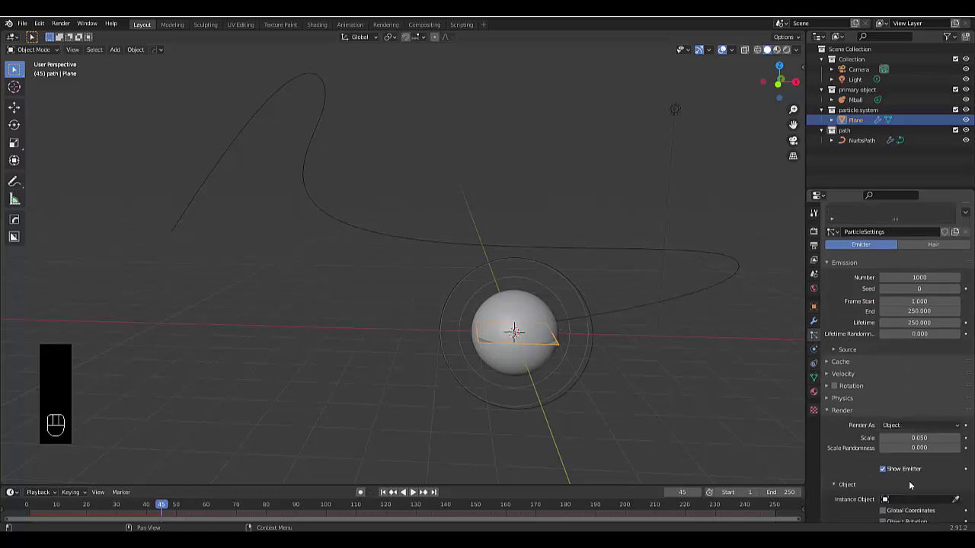
{"action": "left_click", "coordinate": [931, 499]}
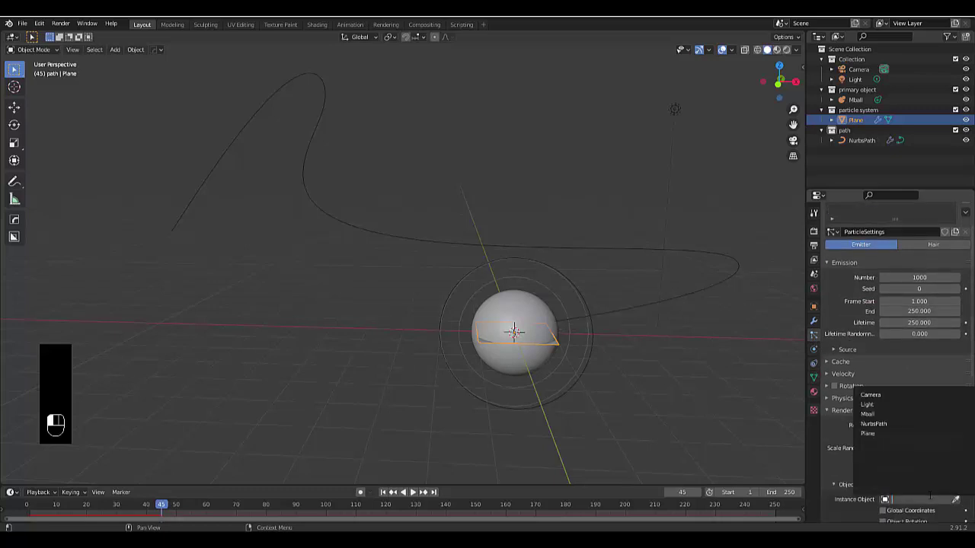
{"action": "left_click", "coordinate": [898, 414]}
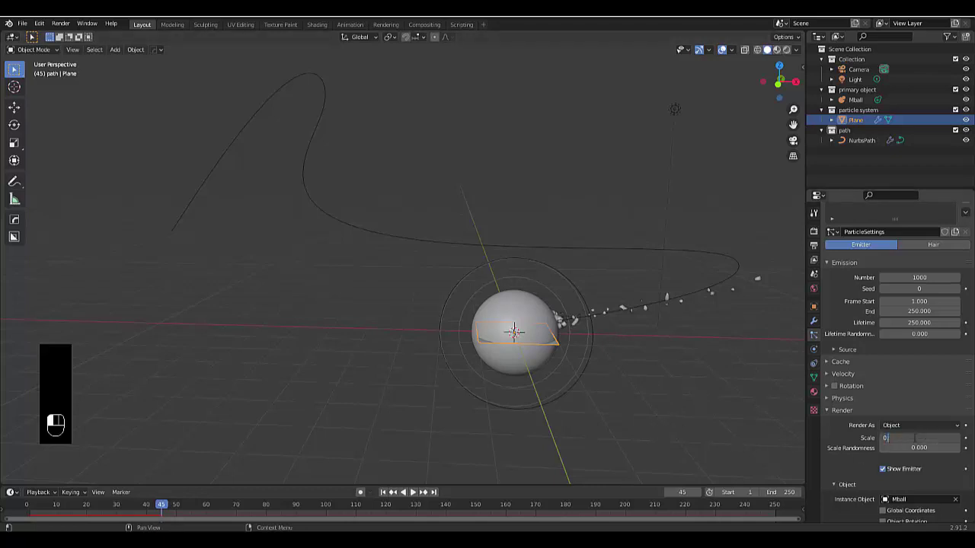
Set particle Scale Randomness to 1 and particle Scale to 0.150
{"action": "key", "text": "Return"}
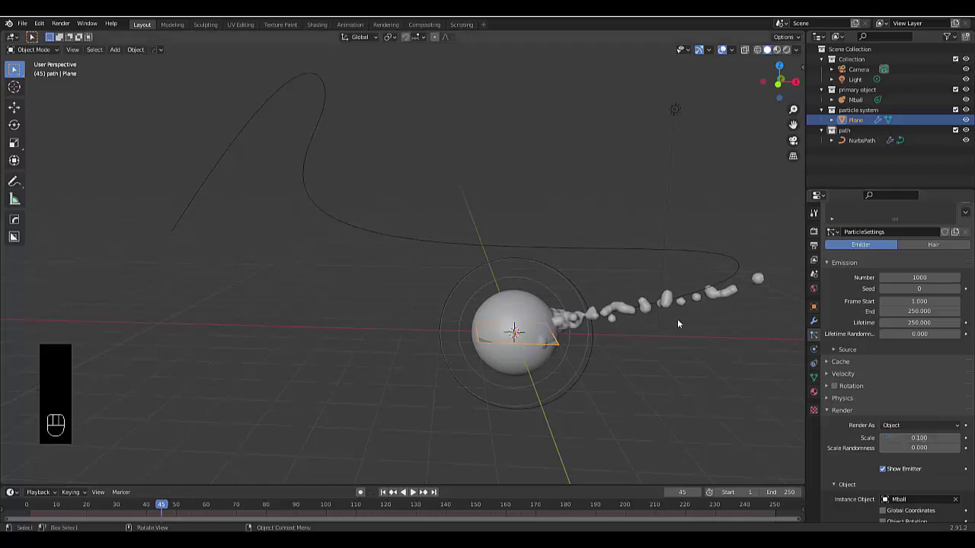
{"action": "mouse_move", "coordinate": [679, 317]}
{"action": "middle_mouse_down"}
{"action": "mouse_move", "coordinate": [611, 284]}
{"action": "mouse_move", "coordinate": [678, 336]}
{"action": "middle_mouse_up"}
{"action": "scroll", "coordinate": [894, 462], "scroll_direction": "down", "scroll_amount": 2}
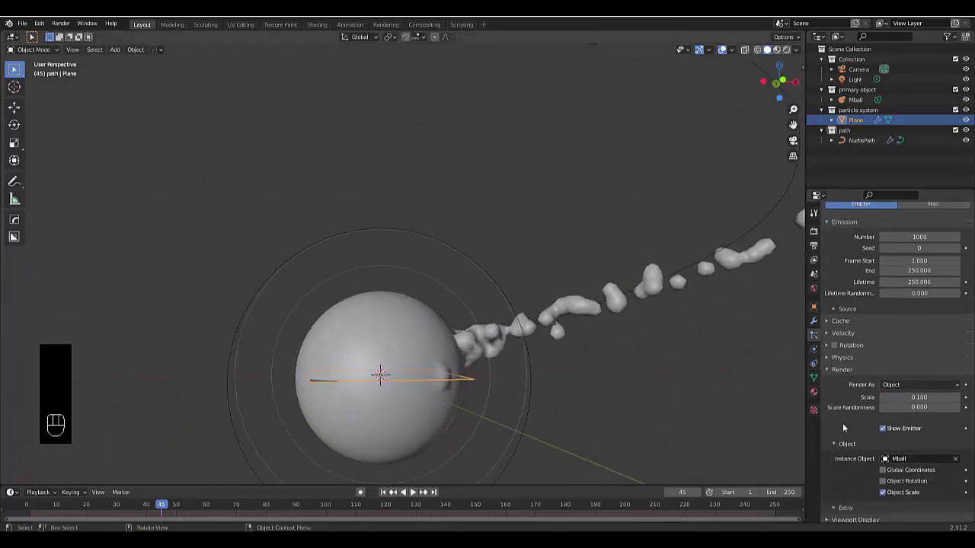
{"action": "scroll", "coordinate": [931, 424], "scroll_direction": "down", "scroll_amount": 3}
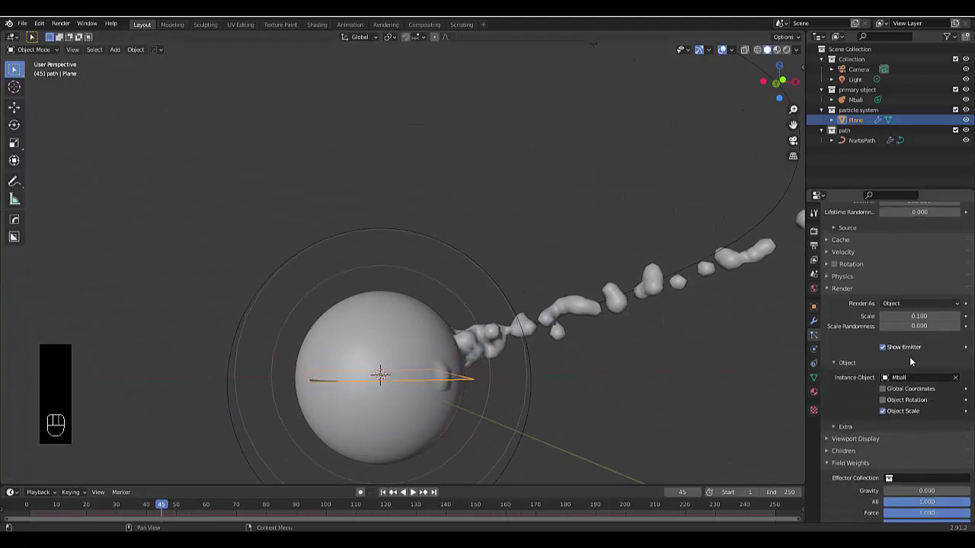
{"action": "left_click", "coordinate": [913, 326]}
{"action": "type", "text": "1"}
{"action": "key", "text": "Return"}
{"action": "left_click", "coordinate": [913, 316]}
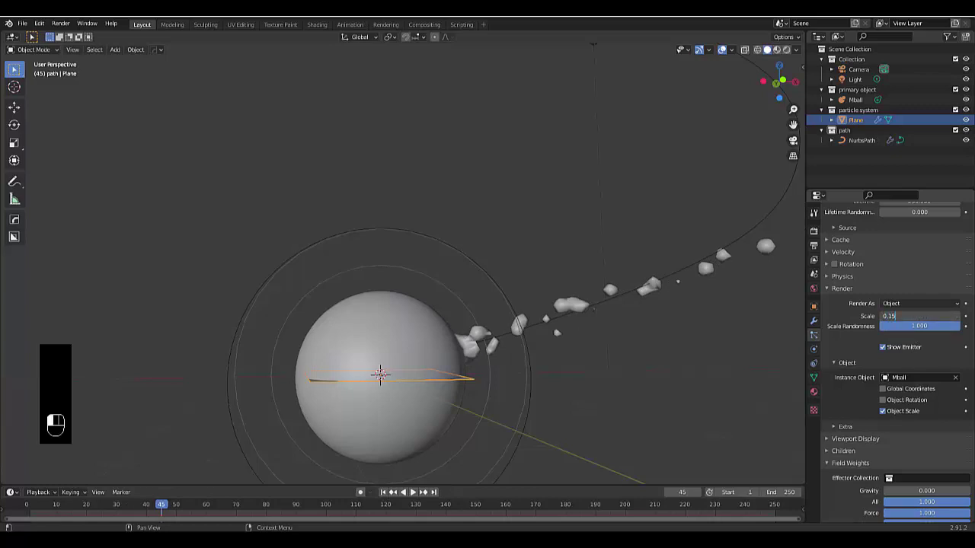
{"action": "type", "text": "5"}
{"action": "key", "text": "Return"}
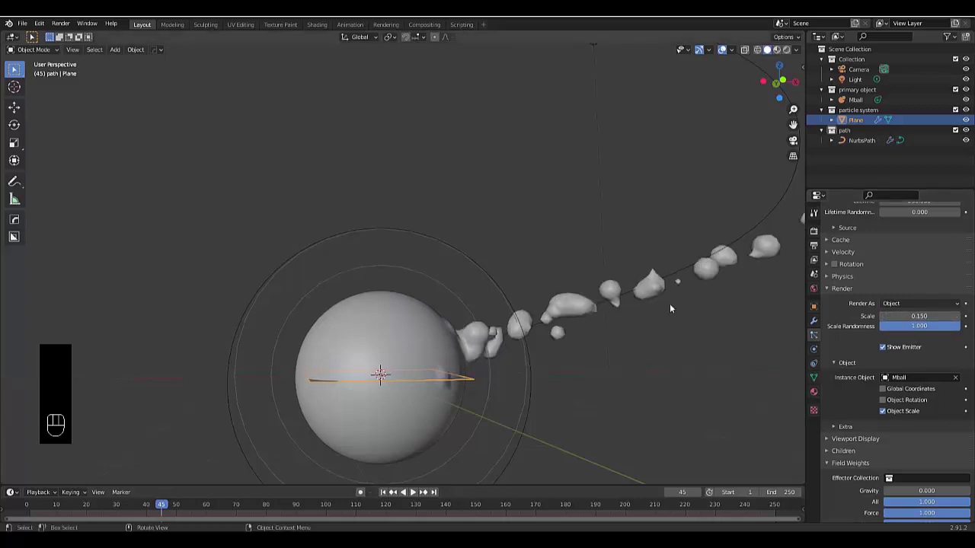
{"action": "scroll", "coordinate": [535, 333], "scroll_direction": "down", "scroll_amount": 4}
{"action": "scroll", "coordinate": [489, 351], "scroll_direction": "up", "scroll_amount": 2}
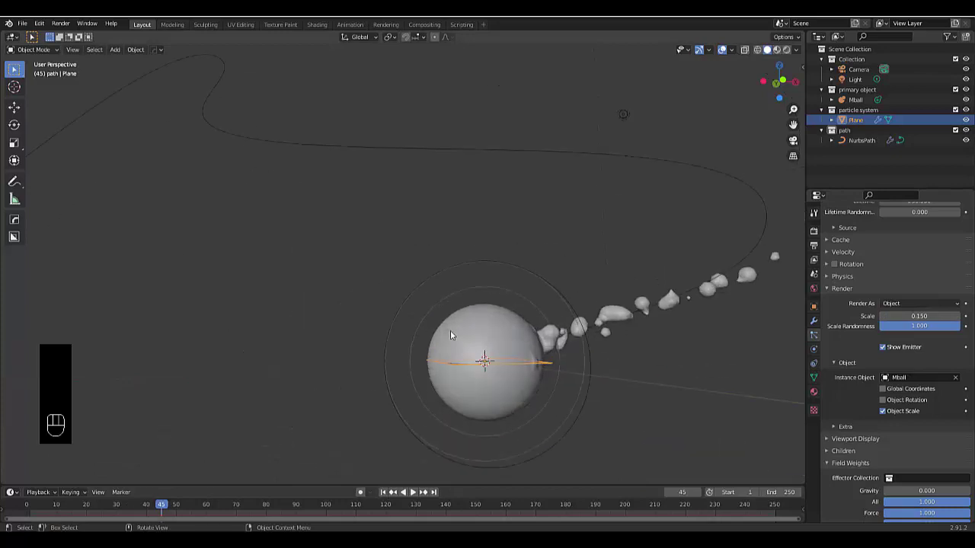
Switch to material preview and give the Plane a new light blue Glass BSDF material
{"action": "left_click", "coordinate": [778, 49]}
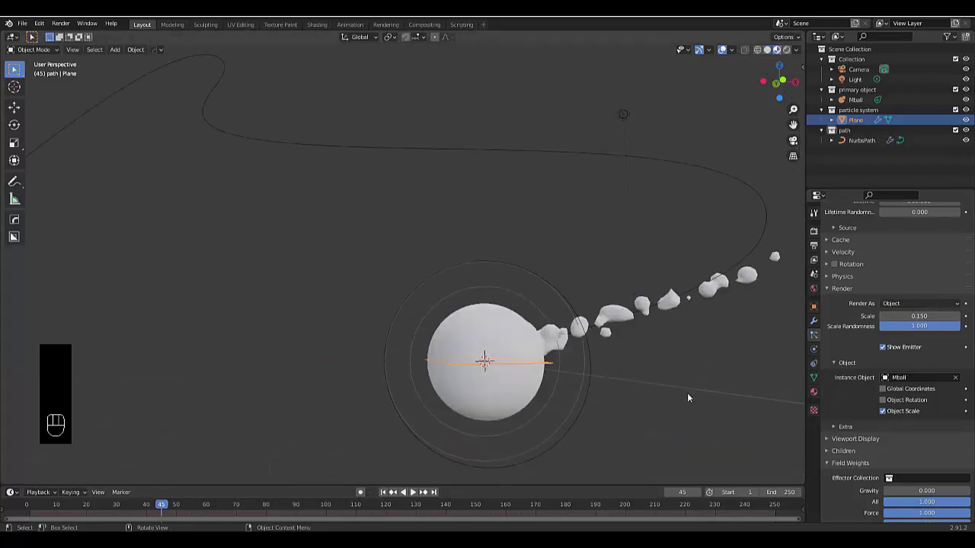
{"action": "left_click", "coordinate": [813, 392]}
{"action": "left_click", "coordinate": [904, 273]}
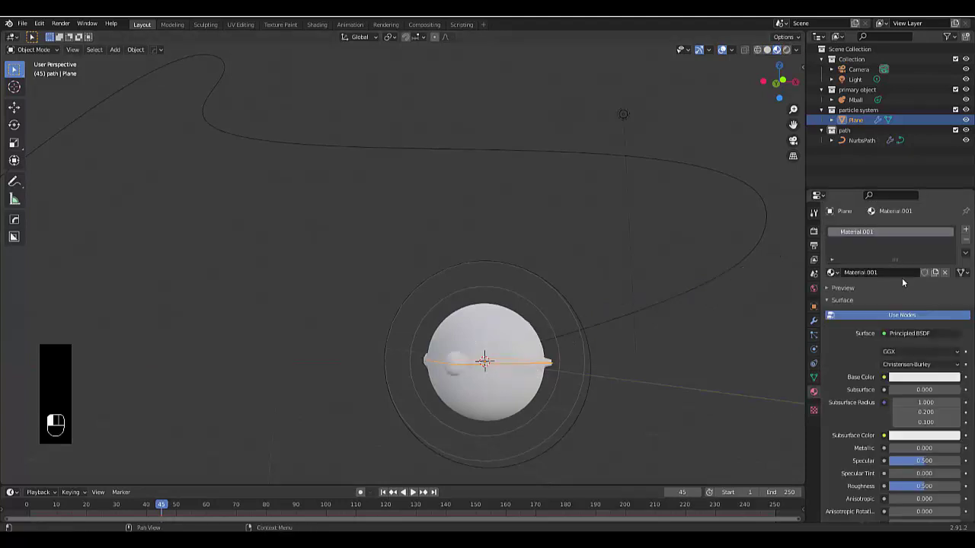
{"action": "left_click", "coordinate": [916, 336]}
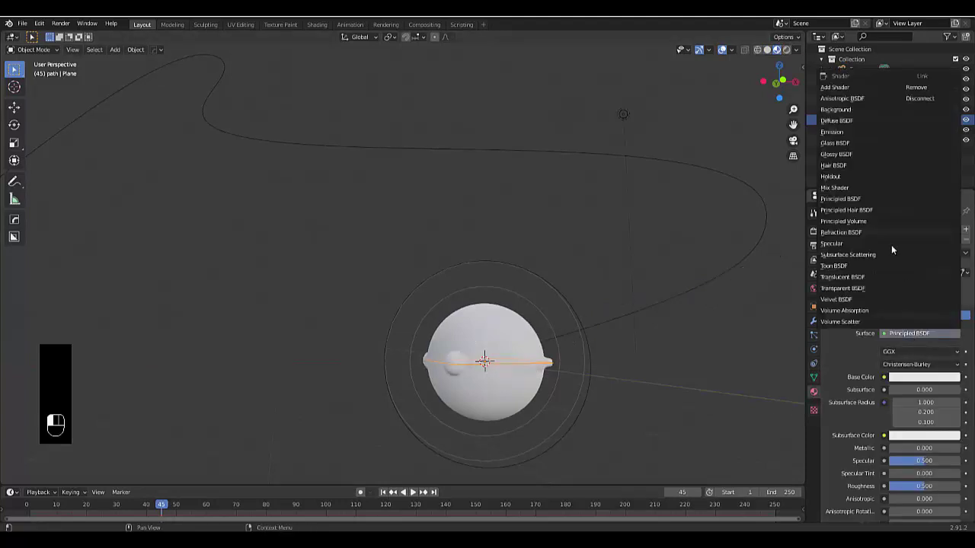
{"action": "left_click", "coordinate": [856, 143]}
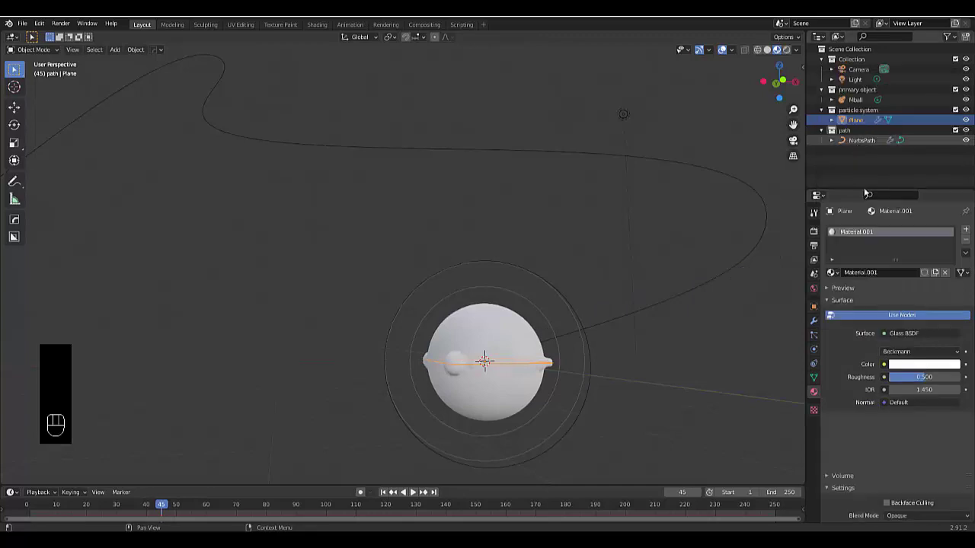
{"action": "left_click", "coordinate": [914, 365]}
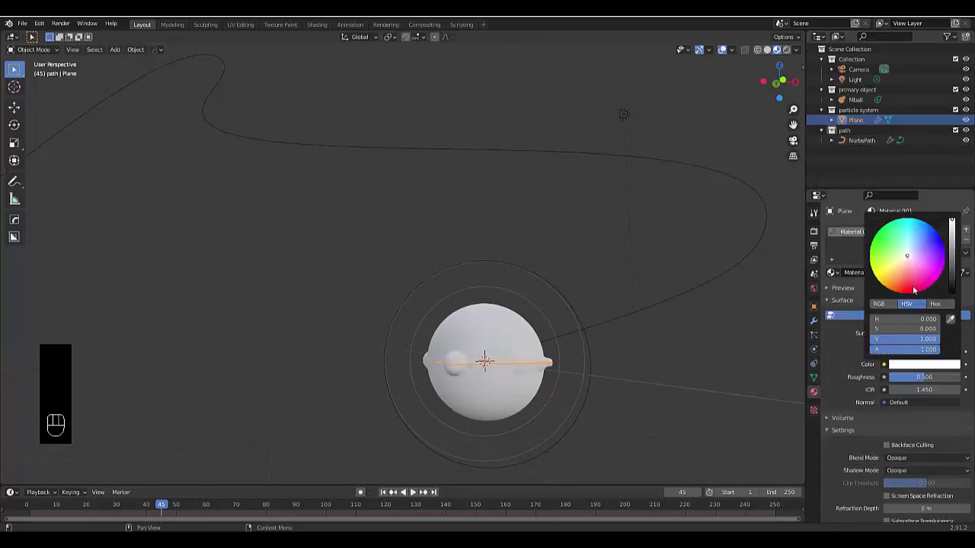
{"action": "left_click", "coordinate": [917, 244]}
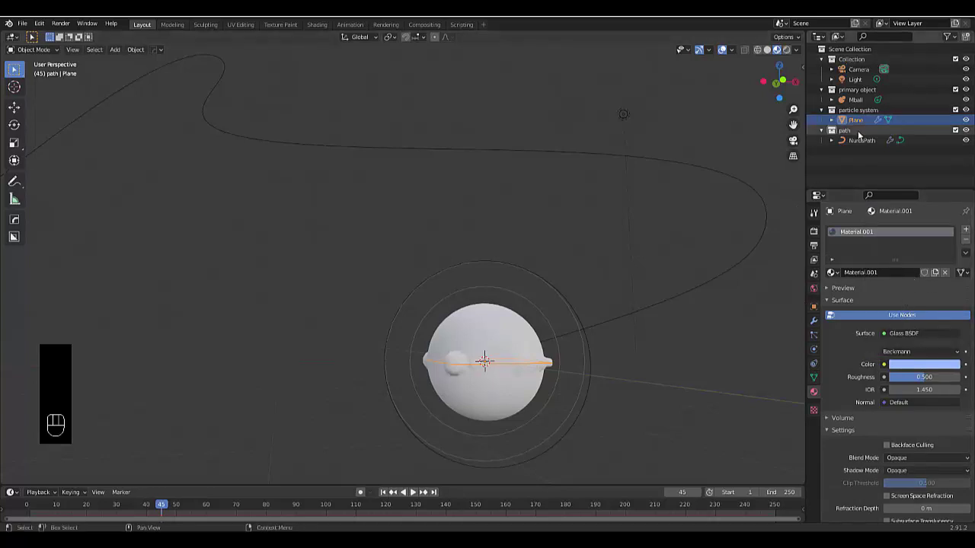
Remove the glass material from the Plane and select Mball instead
{"action": "left_click", "coordinate": [856, 100]}
{"action": "left_click", "coordinate": [856, 120]}
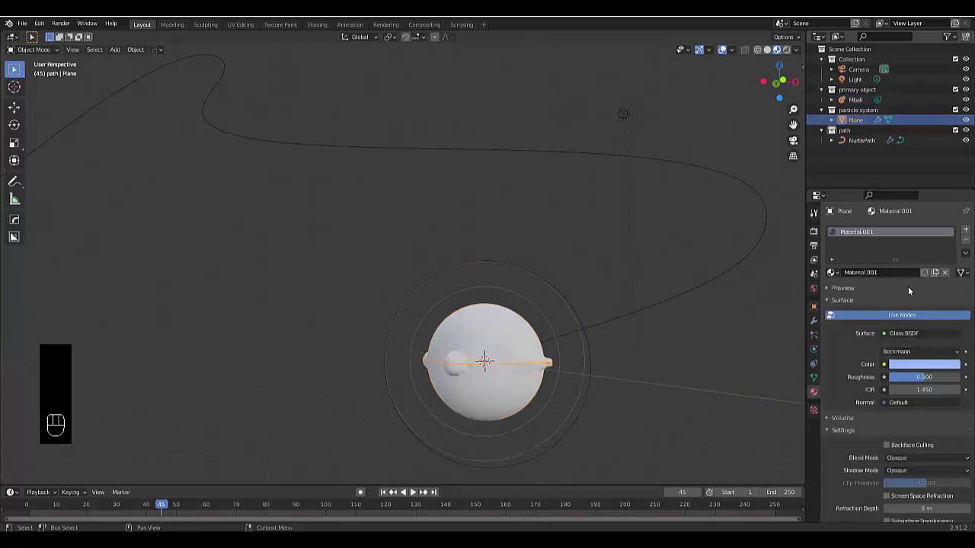
{"action": "left_click", "coordinate": [964, 240]}
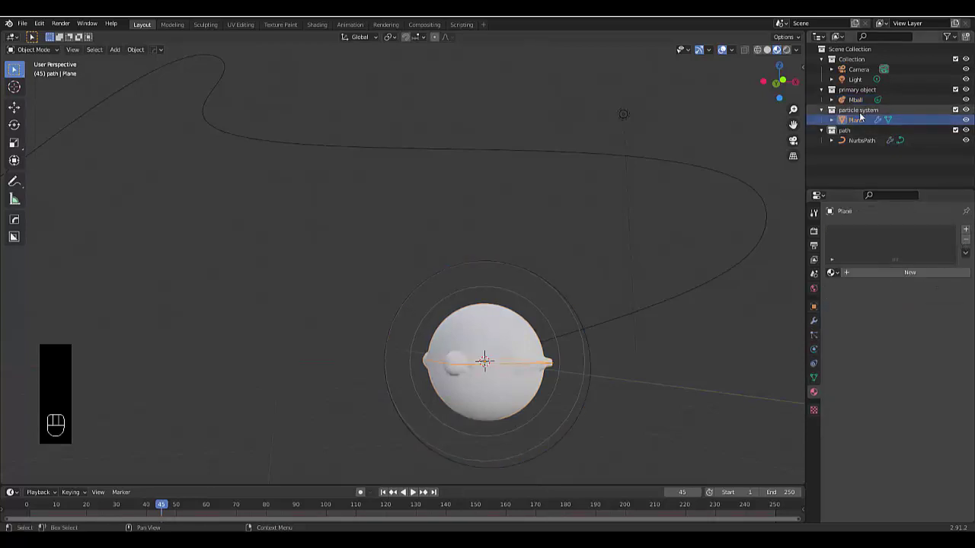
{"action": "left_click", "coordinate": [859, 100]}
Give Mball a new light blue Glass BSDF material with roughness 0.200 and IOR 1.450
{"action": "left_click", "coordinate": [899, 271]}
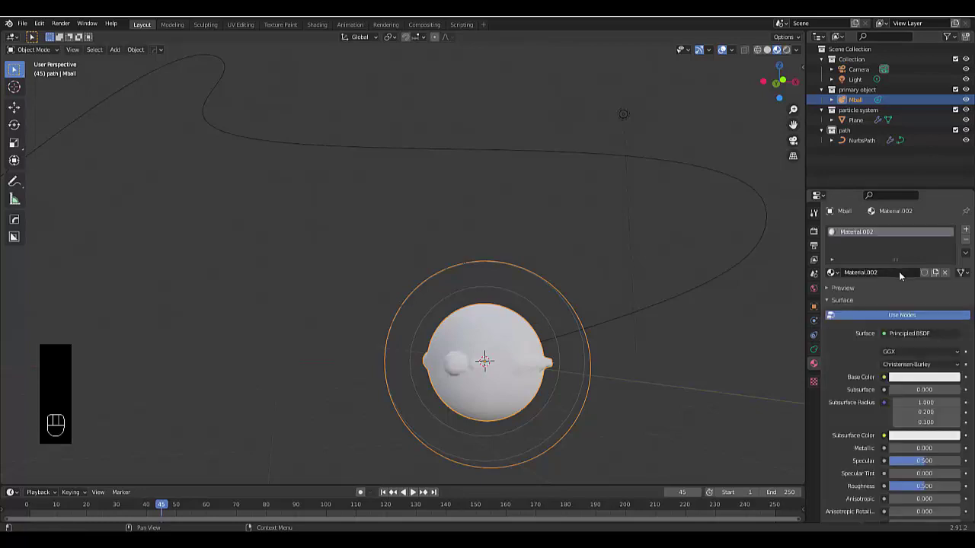
{"action": "left_click", "coordinate": [908, 335]}
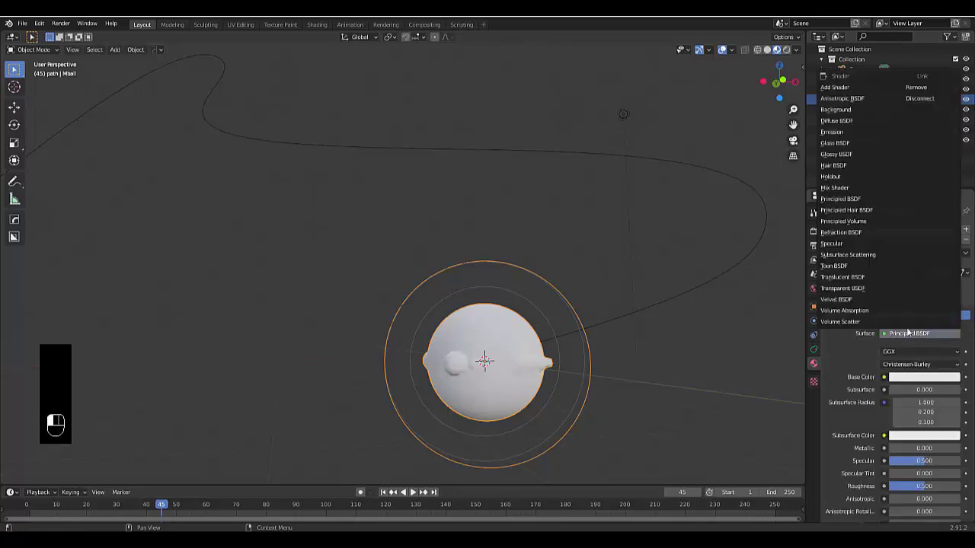
{"action": "left_click", "coordinate": [868, 145]}
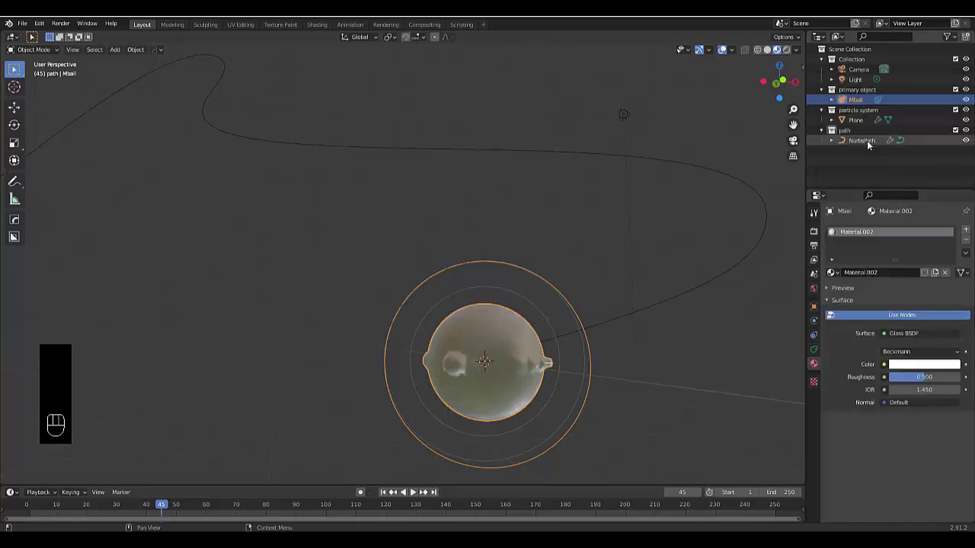
{"action": "left_click", "coordinate": [917, 366]}
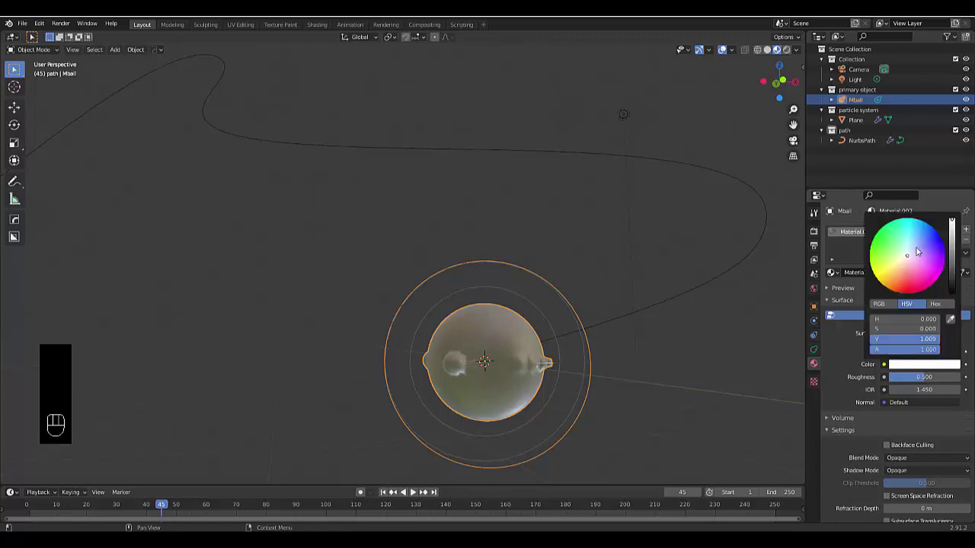
{"action": "left_click", "coordinate": [916, 243]}
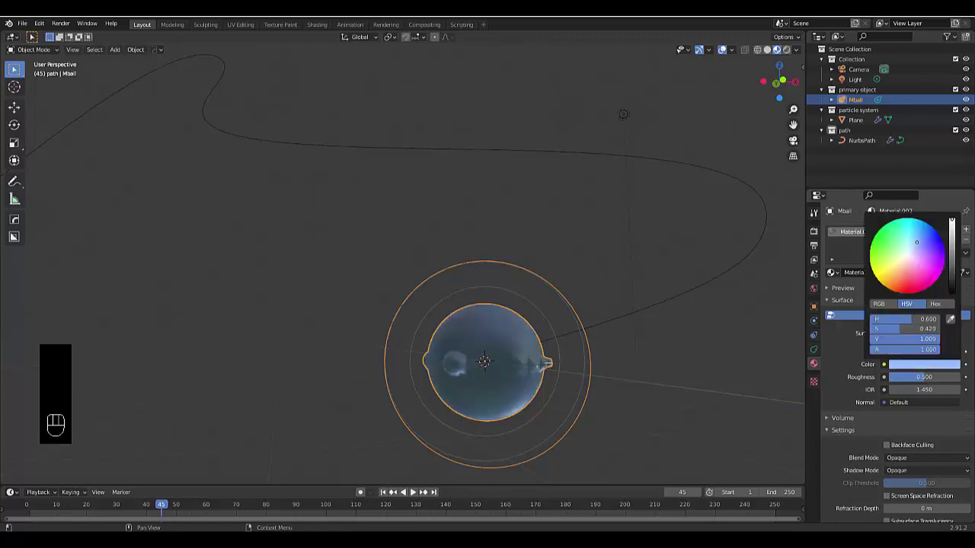
{"action": "left_click", "coordinate": [906, 377]}
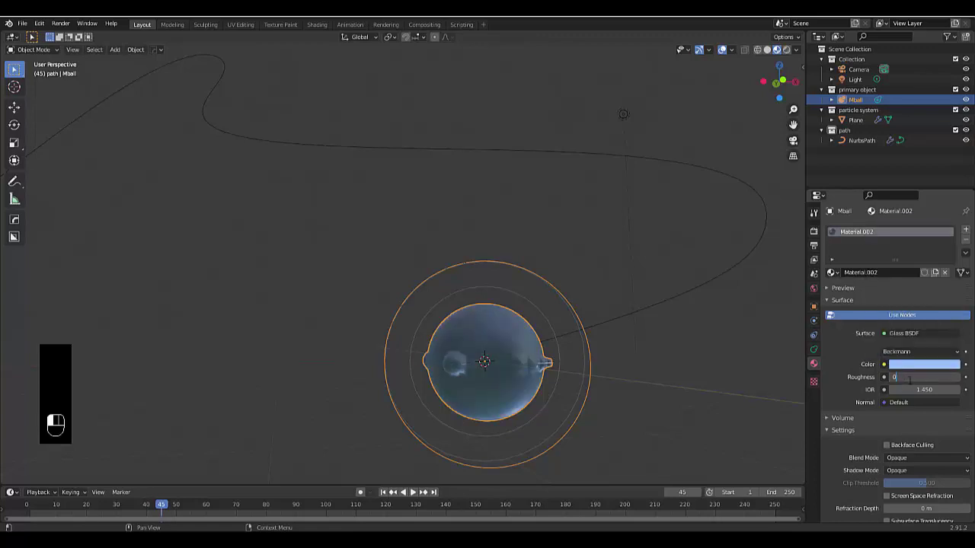
{"action": "key", "text": "Return"}
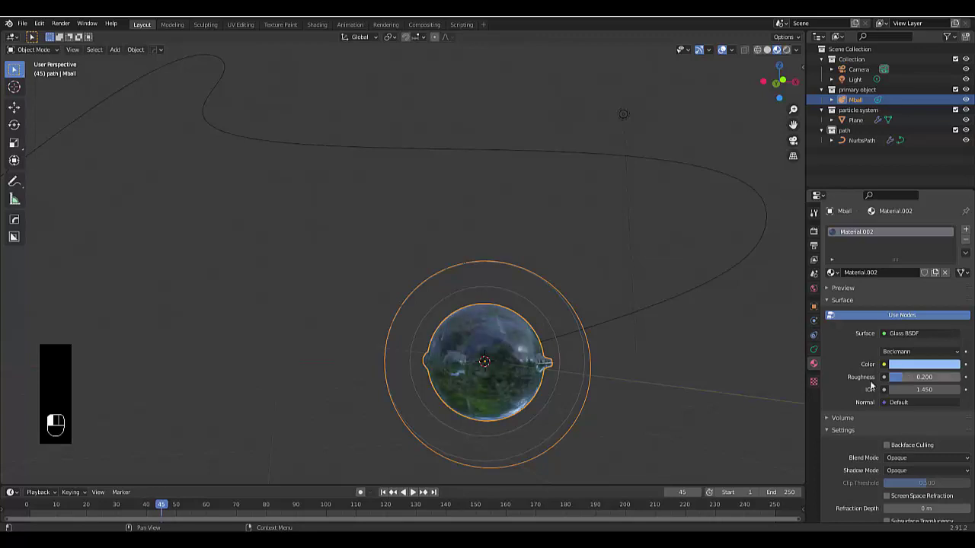
{"action": "middle_click_drag", "start_coordinate": [496, 335], "coordinate": [491, 329]}
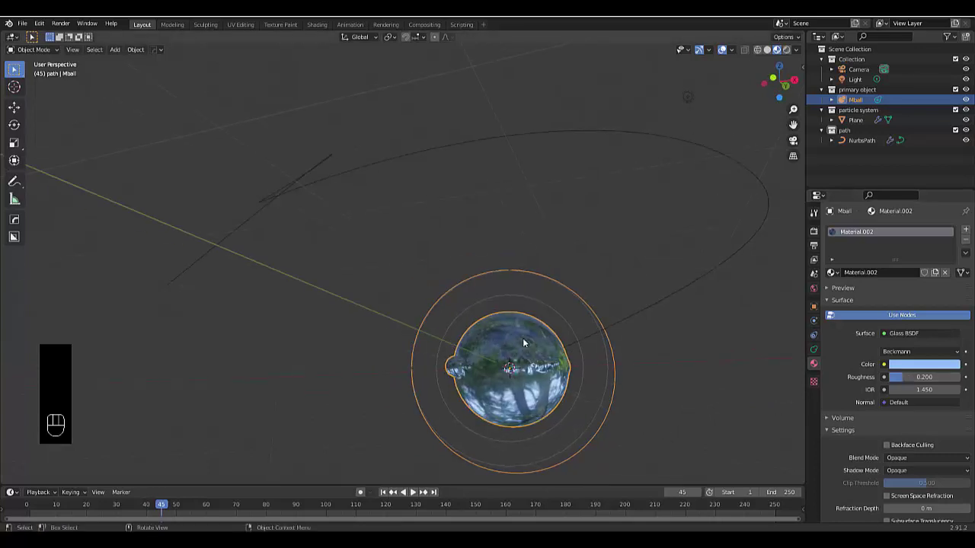
{"action": "middle_click_drag", "start_coordinate": [549, 353], "coordinate": [534, 366]}
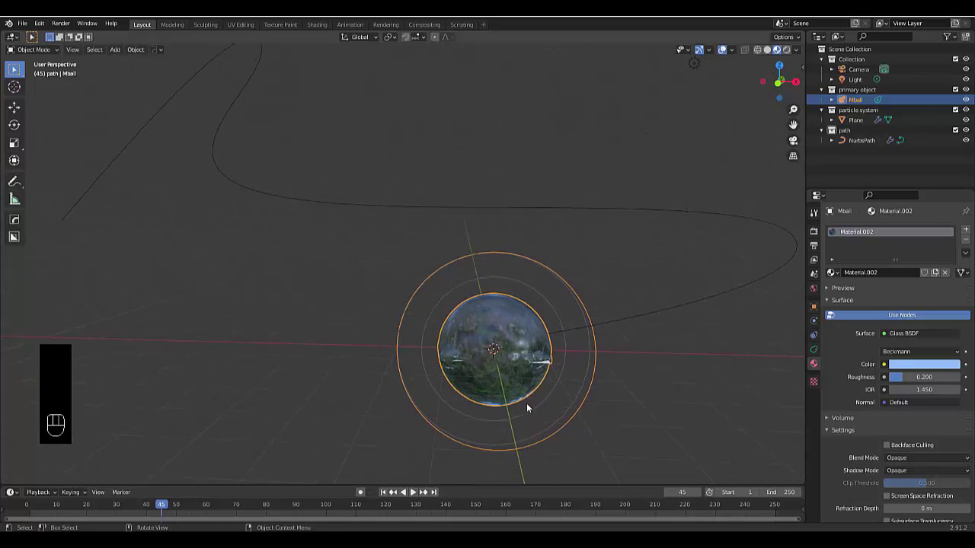
Play the animation from frame one and stop around frame 77
{"action": "left_click", "coordinate": [383, 492]}
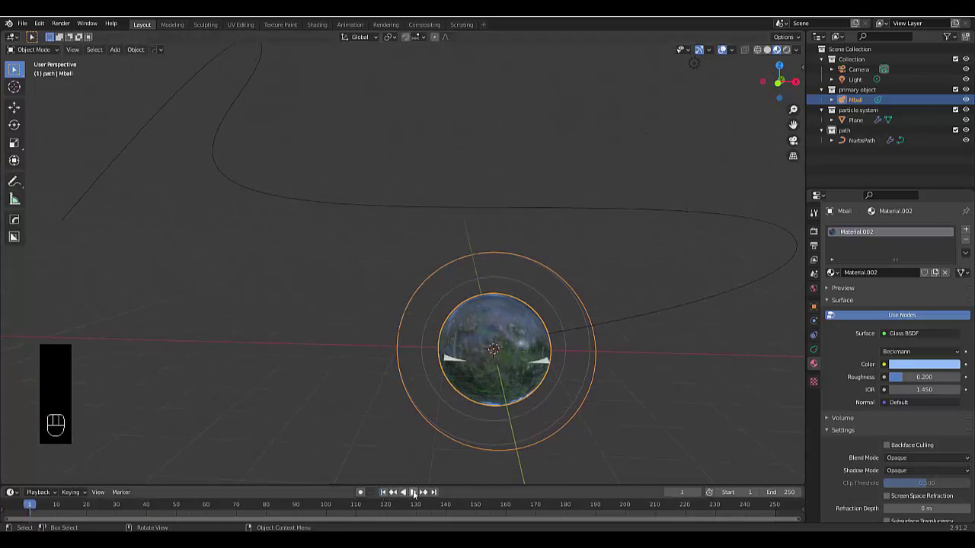
{"action": "left_click", "coordinate": [414, 492]}
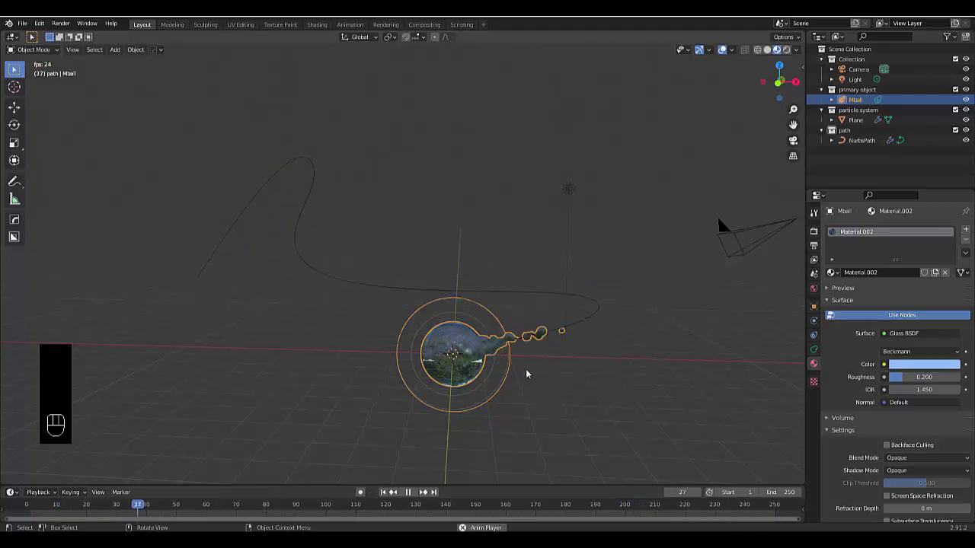
{"action": "left_click", "coordinate": [408, 492]}
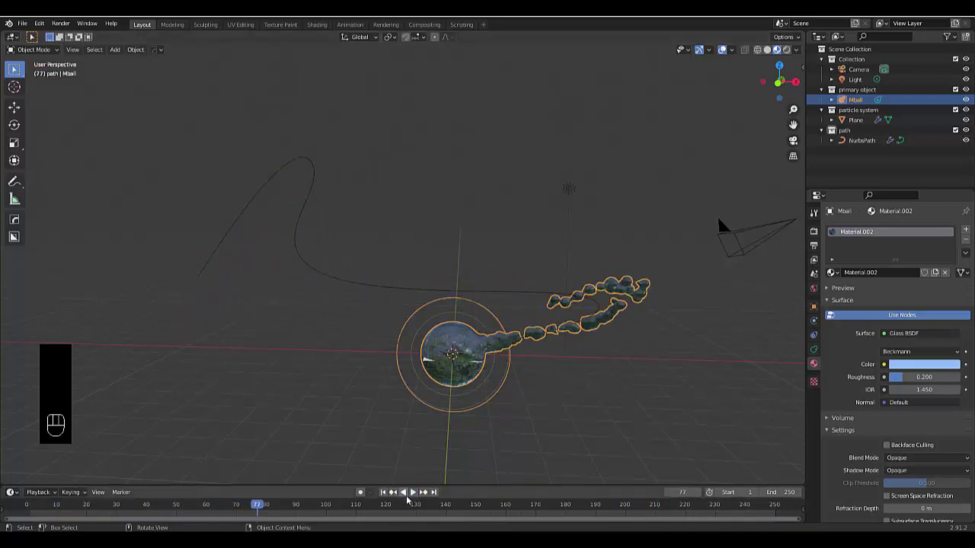
Set the NurbsPath's curve force field strength to -5 and replay from the first frame
{"action": "left_click", "coordinate": [508, 293]}
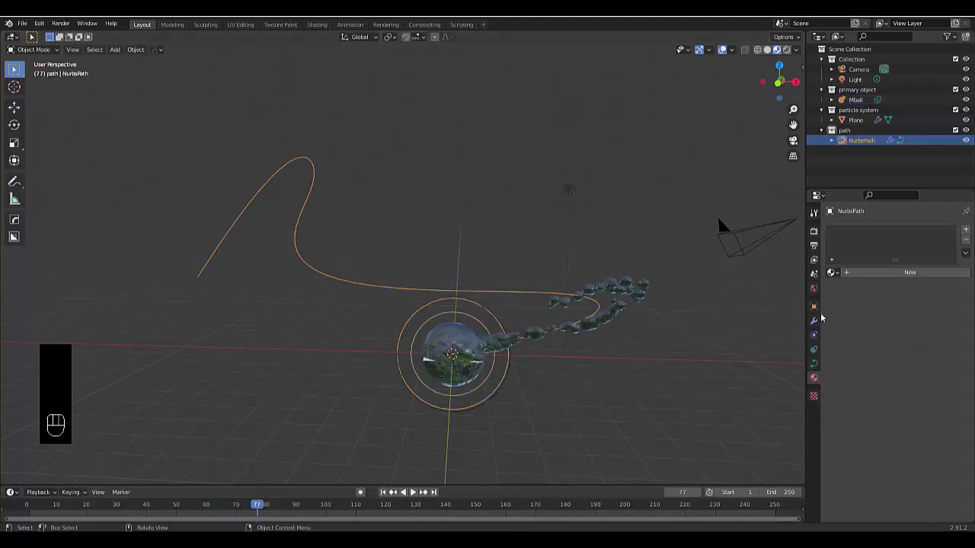
{"action": "left_click", "coordinate": [813, 365]}
{"action": "left_click", "coordinate": [812, 321]}
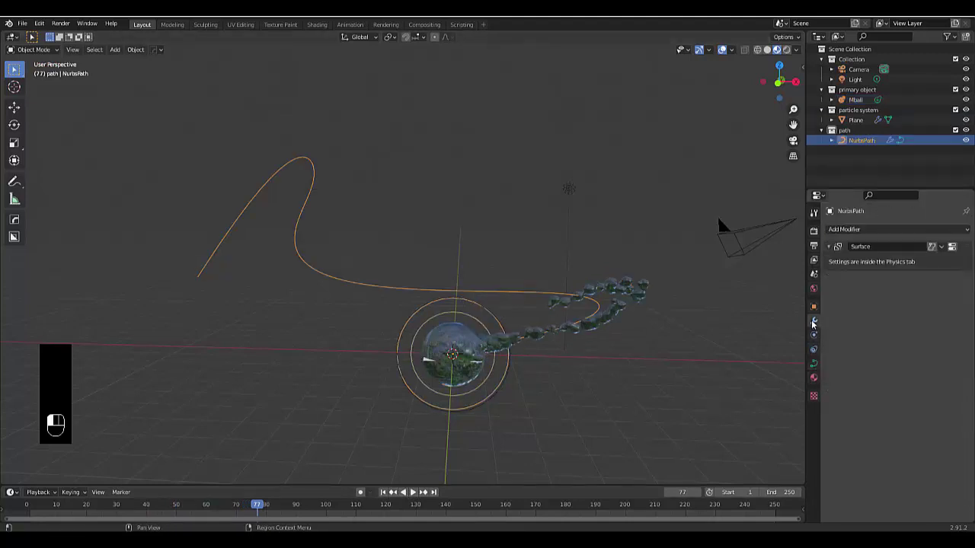
{"action": "left_click", "coordinate": [812, 336]}
{"action": "left_click", "coordinate": [919, 329]}
{"action": "type", "text": "-10.0"}
{"action": "key", "text": "Return"}
{"action": "left_click", "coordinate": [383, 492]}
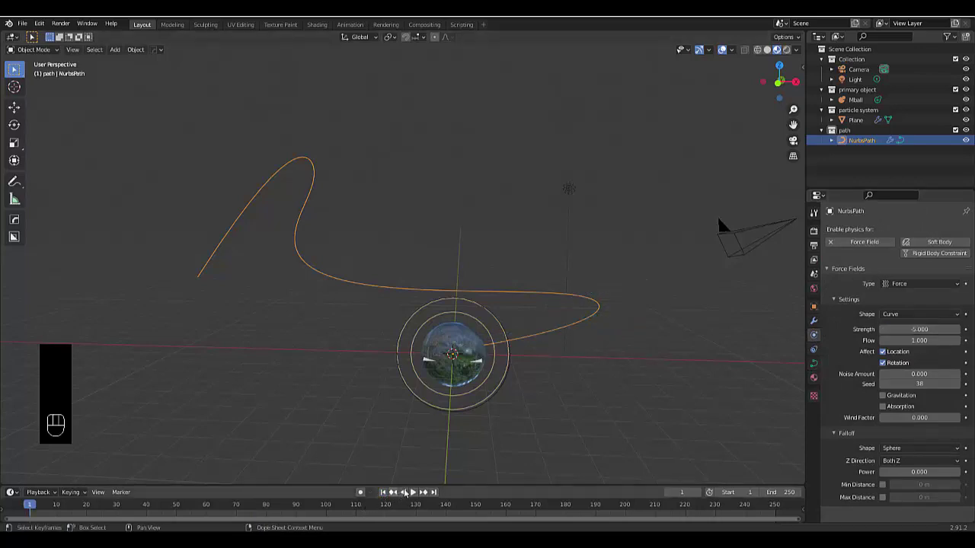
{"action": "left_click", "coordinate": [415, 493]}
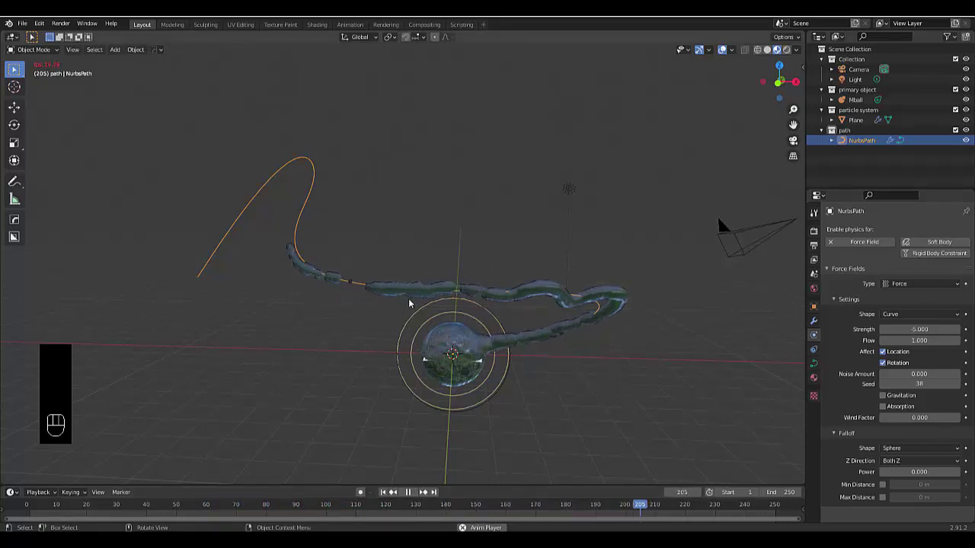
Set the path force field strength to -10 and flow to 2, then restart playback
{"action": "left_click", "coordinate": [914, 341]}
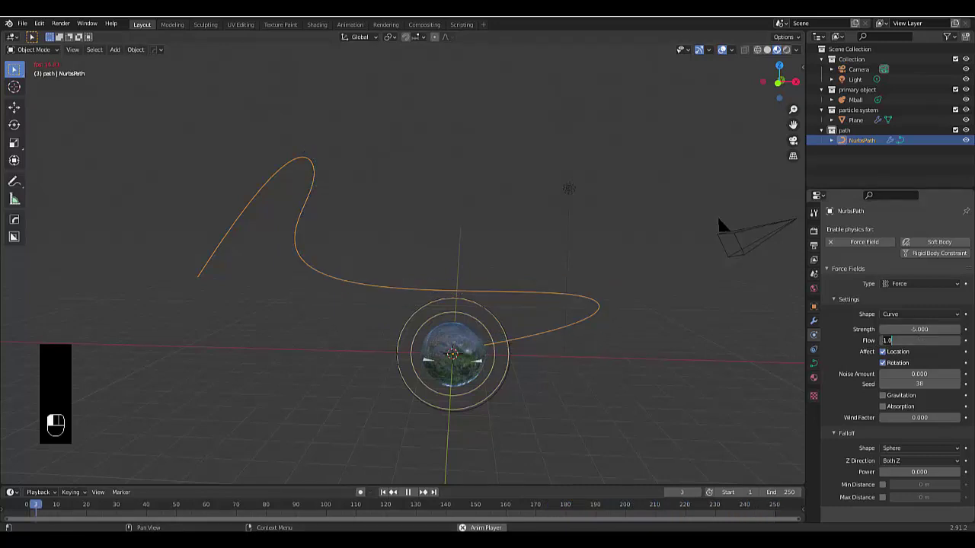
{"action": "left_click", "coordinate": [927, 331]}
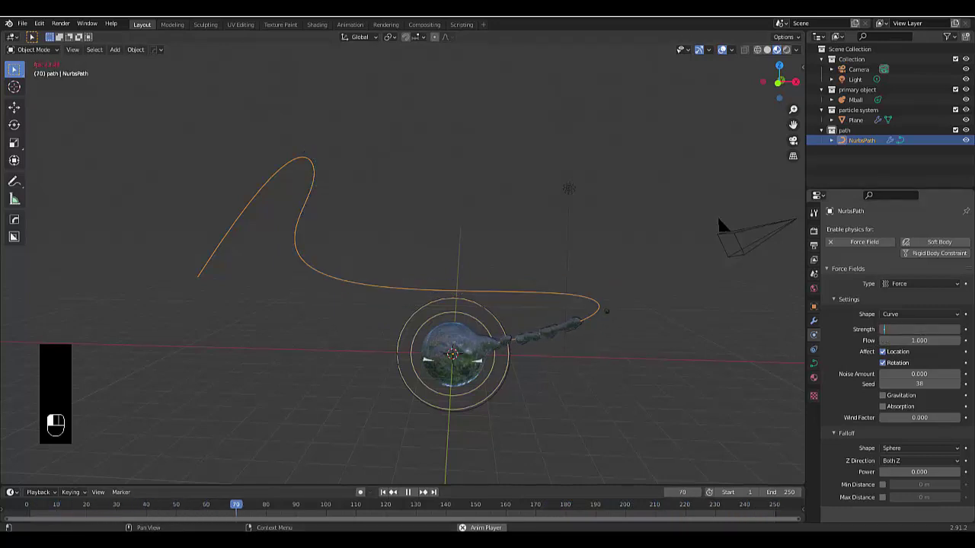
{"action": "type", "text": "-10"}
{"action": "key", "text": "Return"}
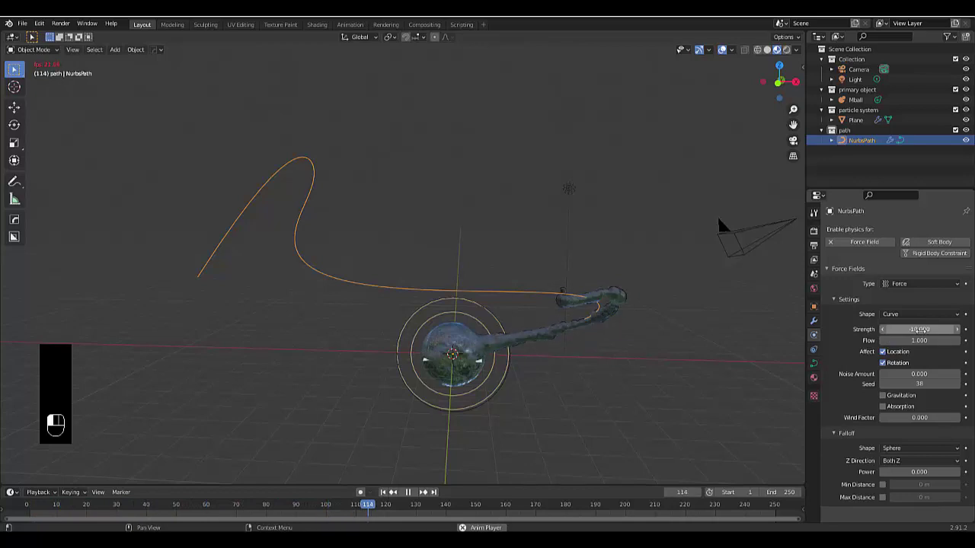
{"action": "left_click", "coordinate": [918, 340]}
{"action": "type", "text": "2"}
{"action": "key", "text": "Return"}
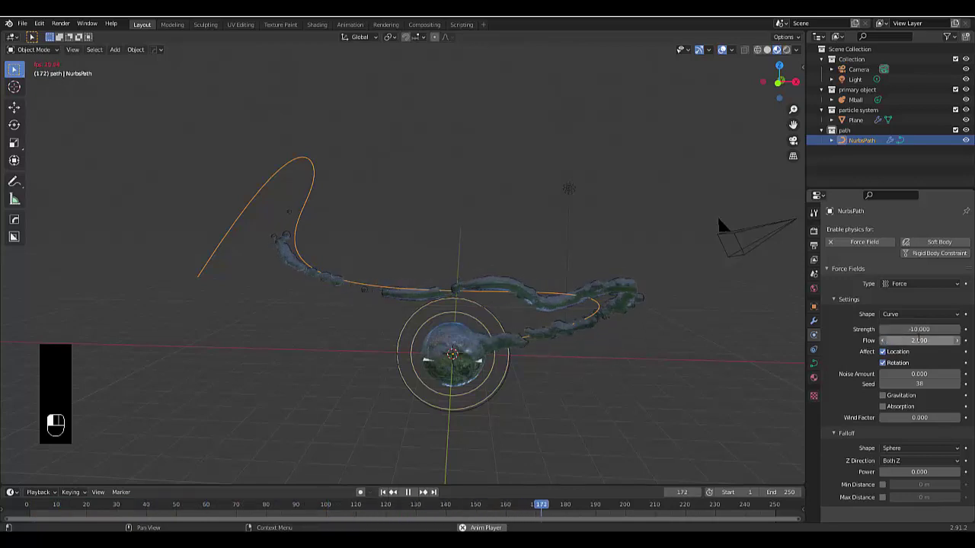
{"action": "left_click", "coordinate": [383, 492]}
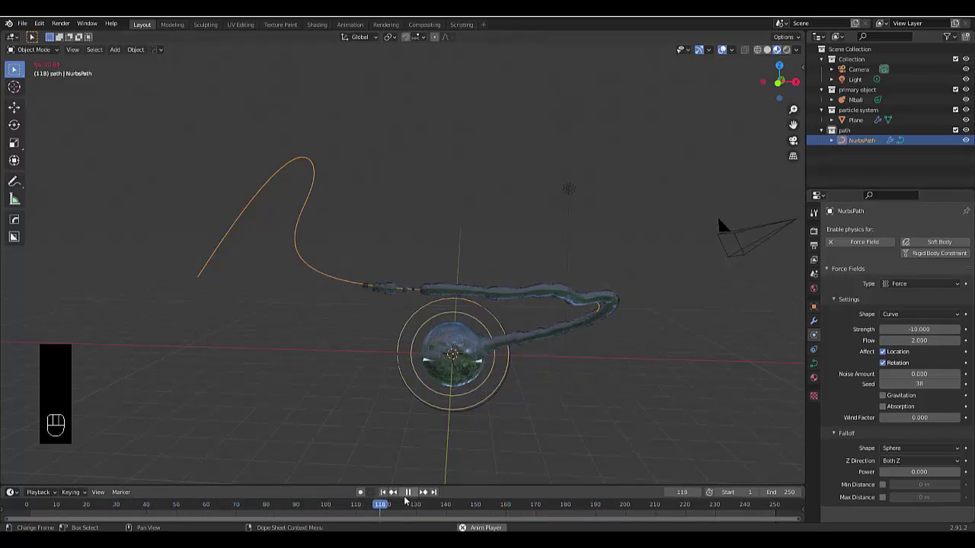
Lower the force field flow to 0.5 and replay the animation from the start
{"action": "left_click", "coordinate": [919, 341]}
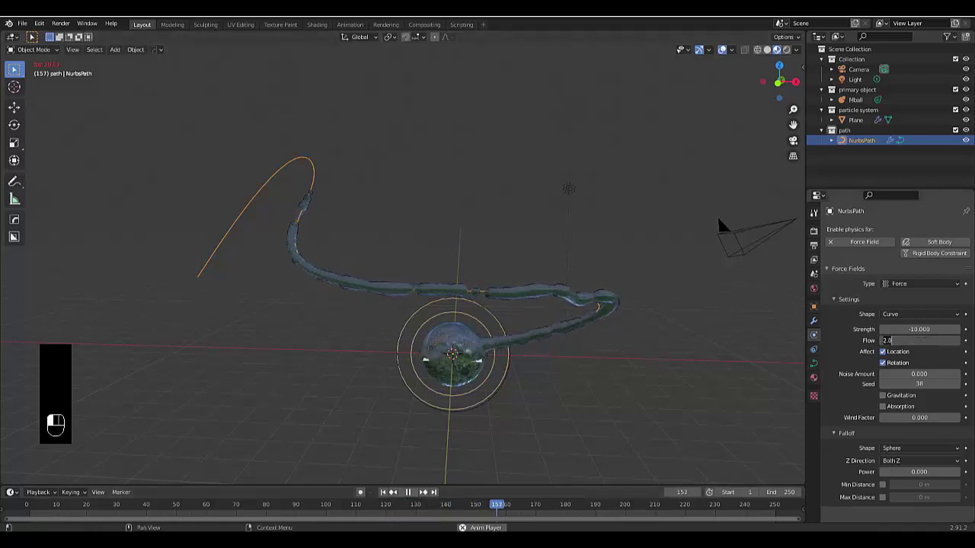
{"action": "type", "text": "0.5"}
{"action": "key", "text": "Return"}
{"action": "left_click", "coordinate": [394, 493]}
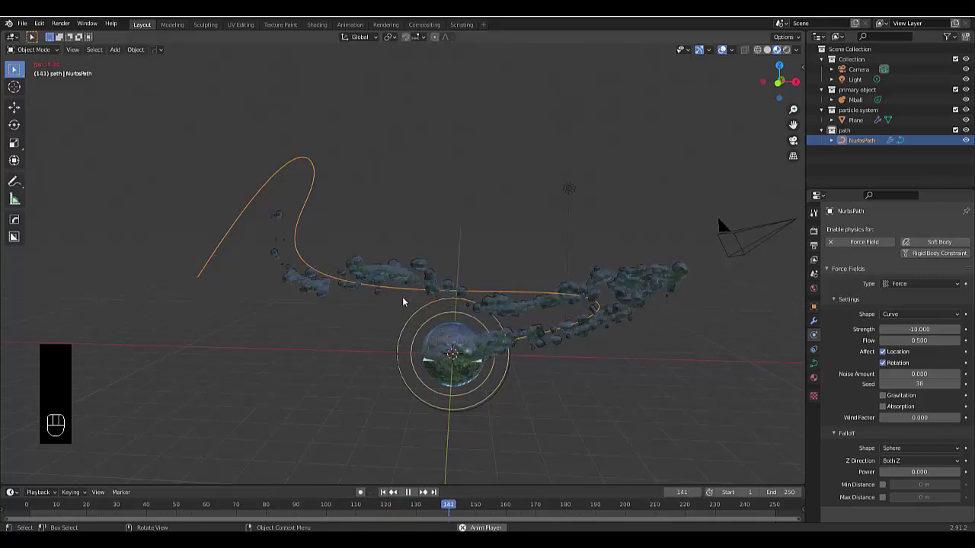
{"action": "scroll", "coordinate": [390, 321], "scroll_direction": "down", "scroll_amount": 2}
{"action": "scroll", "coordinate": [389, 315], "scroll_direction": "up", "scroll_amount": 3}
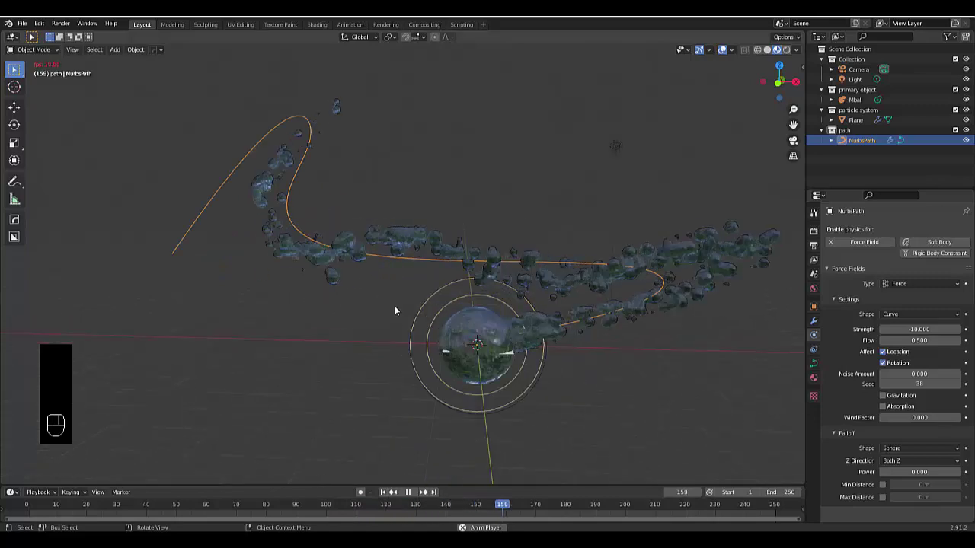
{"action": "scroll", "coordinate": [517, 397], "scroll_direction": "up", "scroll_amount": 2}
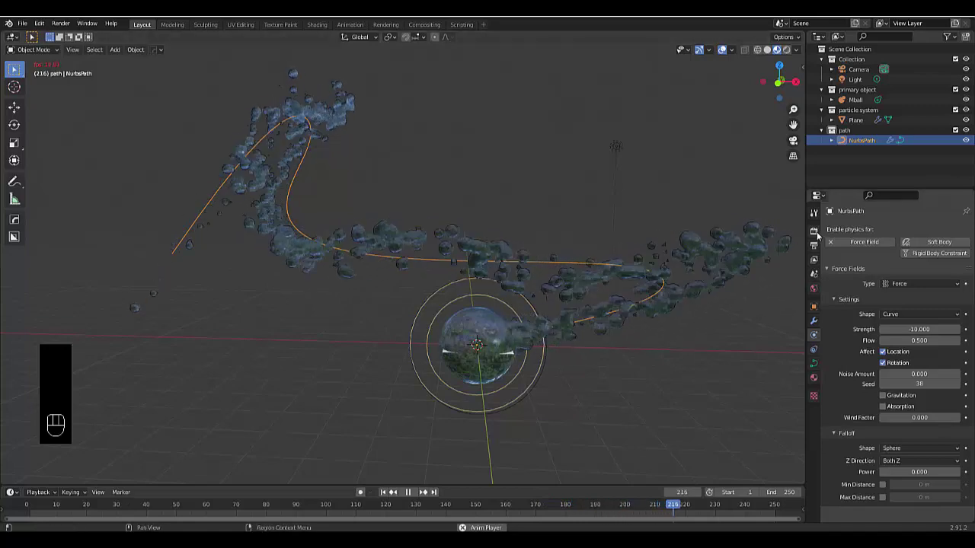
Enable Screen Space Reflections, make the Light a pale yellow Sun of strength 25, and preview rendered
{"action": "left_click", "coordinate": [813, 230]}
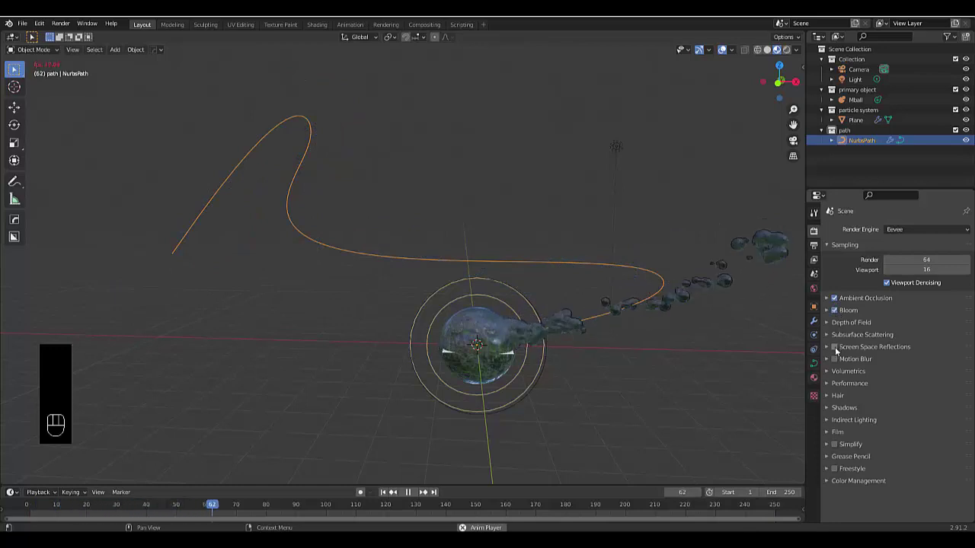
{"action": "left_click", "coordinate": [850, 80]}
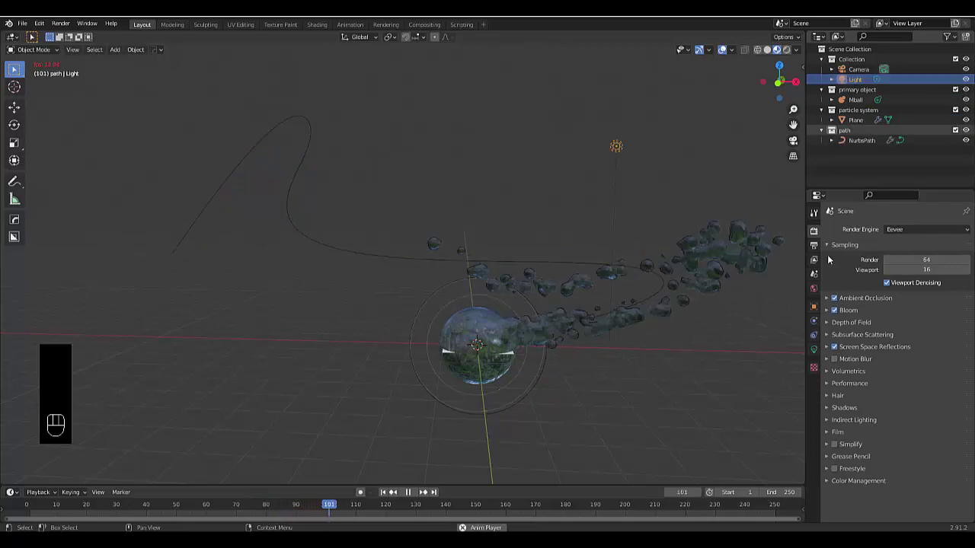
{"action": "left_click", "coordinate": [813, 349]}
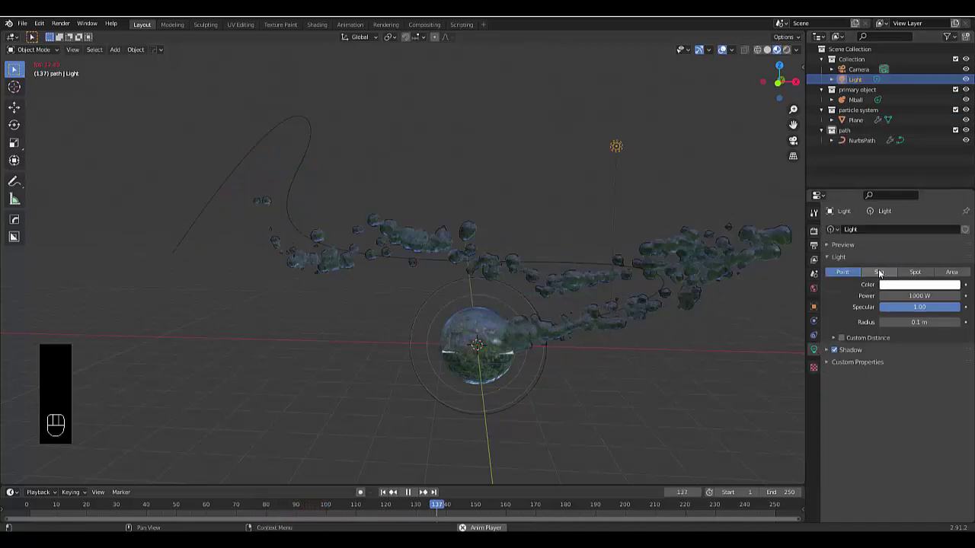
{"action": "key", "text": "ctrl+a"}
{"action": "type", "text": "25"}
{"action": "key", "text": "Return"}
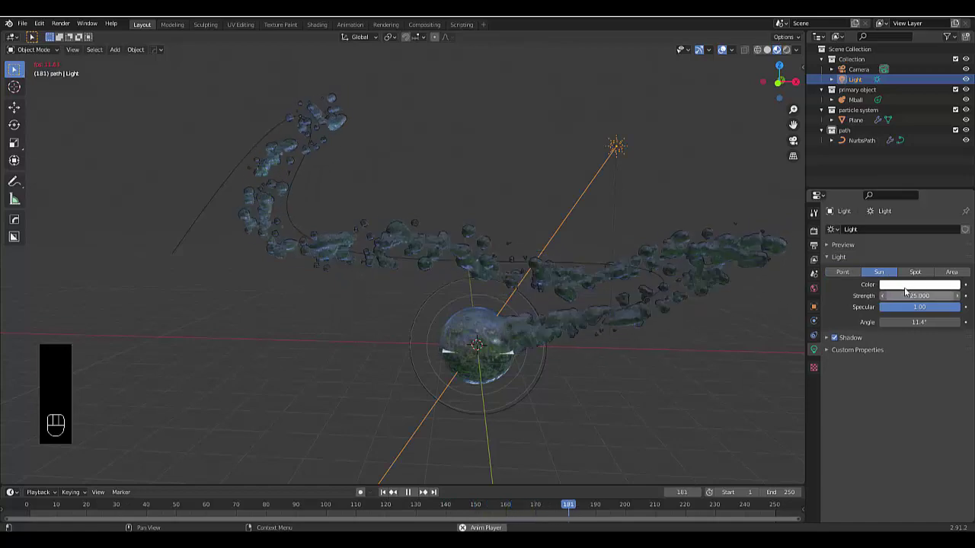
{"action": "left_click", "coordinate": [909, 285]}
{"action": "left_click", "coordinate": [899, 197]}
{"action": "left_click", "coordinate": [785, 50]}
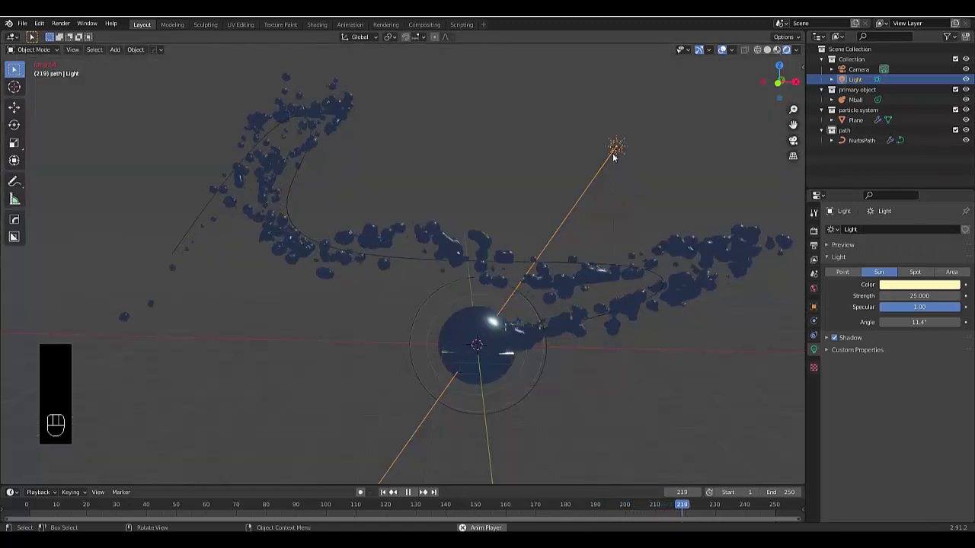
Set the World background colour to a saturated blue at full value 1.0
{"action": "left_click", "coordinate": [814, 290]}
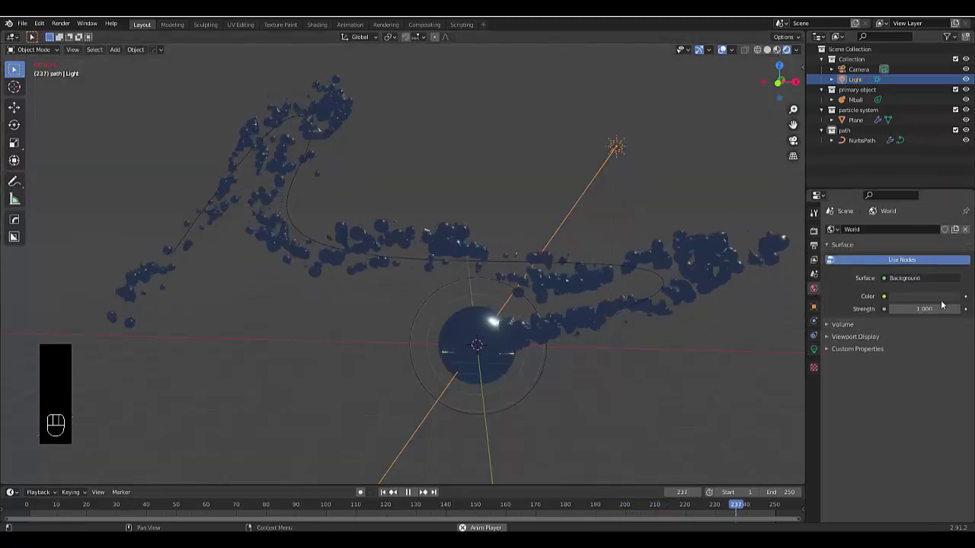
{"action": "left_click", "coordinate": [914, 296]}
{"action": "left_click_drag", "start_coordinate": [951, 195], "coordinate": [931, 157]}
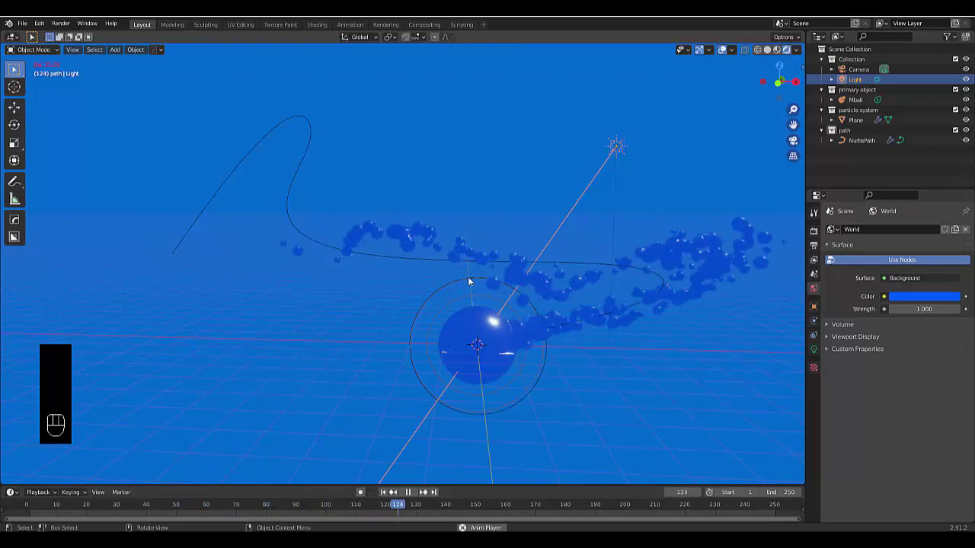
{"action": "middle_click_drag", "start_coordinate": [464, 278], "coordinate": [302, 364]}
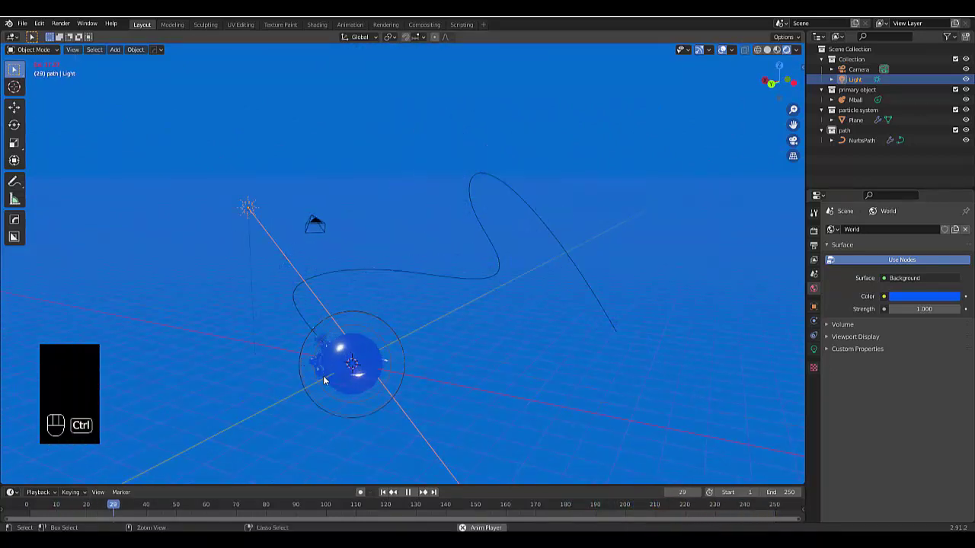
Align the camera to the current view and move it into a better framing
{"action": "key", "text": "ctrl+alt"}
{"action": "key", "text": "ctrl+alt+KP_0"}
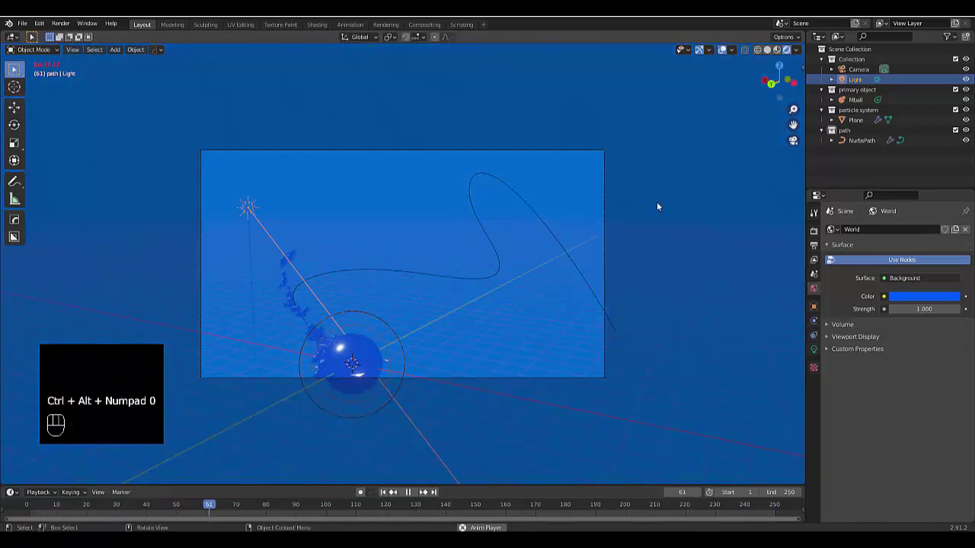
{"action": "left_click", "coordinate": [534, 257]}
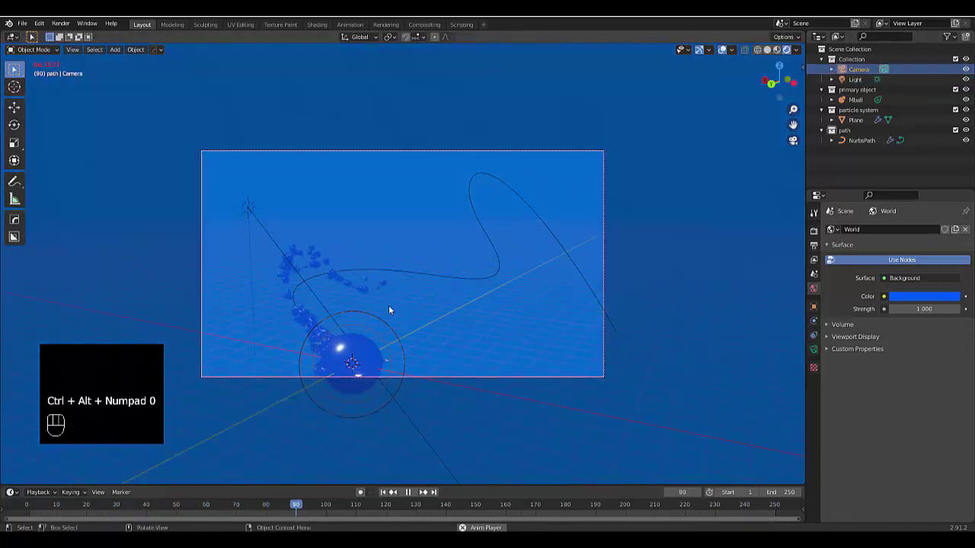
{"action": "key", "text": "g"}
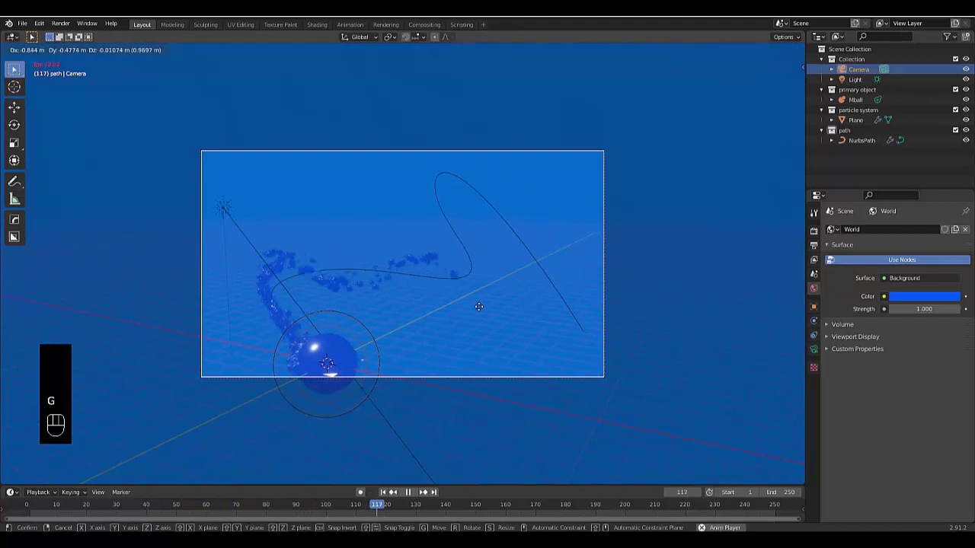
{"action": "left_click", "coordinate": [479, 306]}
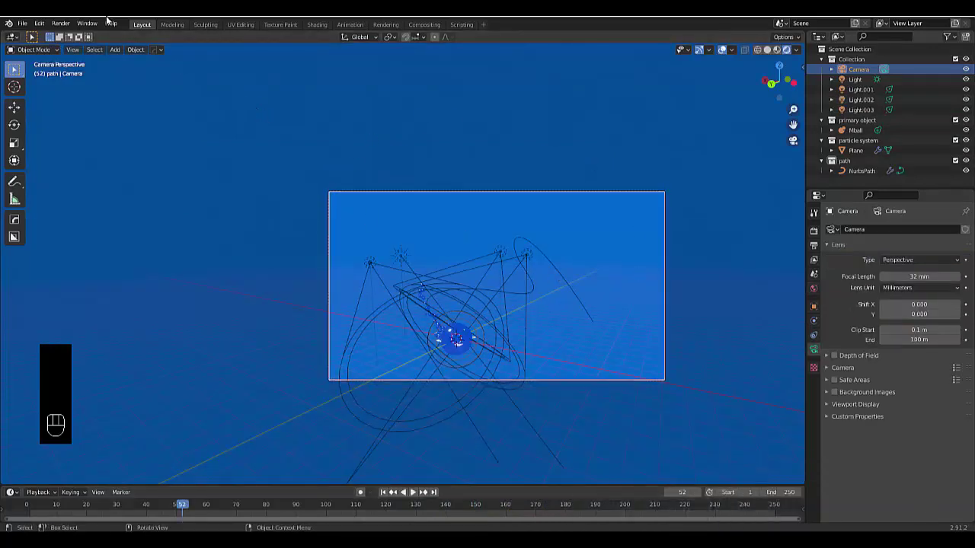
Render the full animation from the Render menu
{"action": "left_click", "coordinate": [59, 23]}
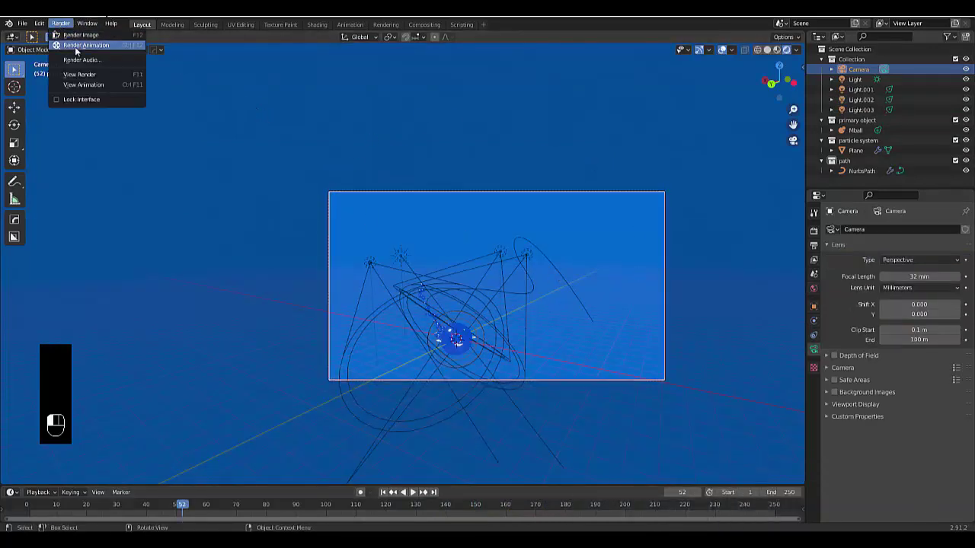
{"action": "left_click", "coordinate": [75, 46]}
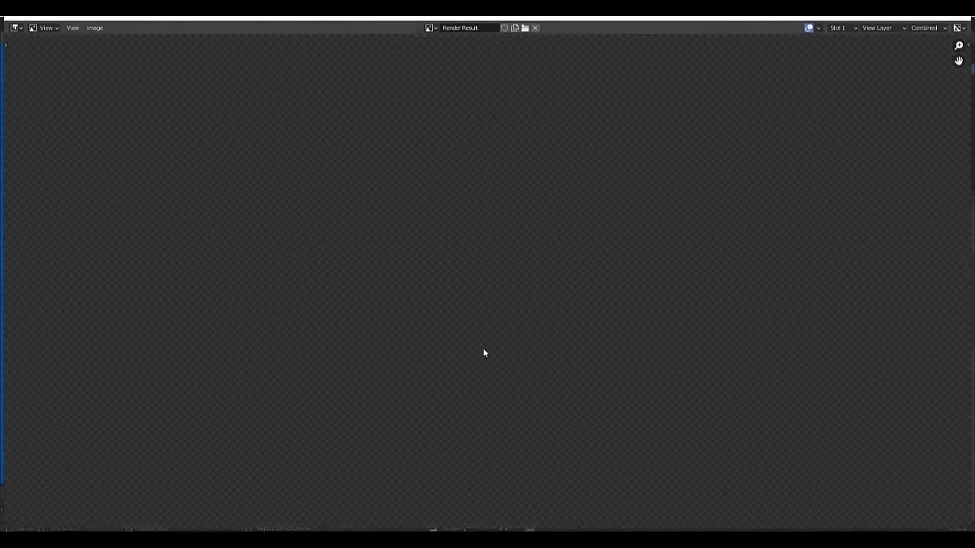